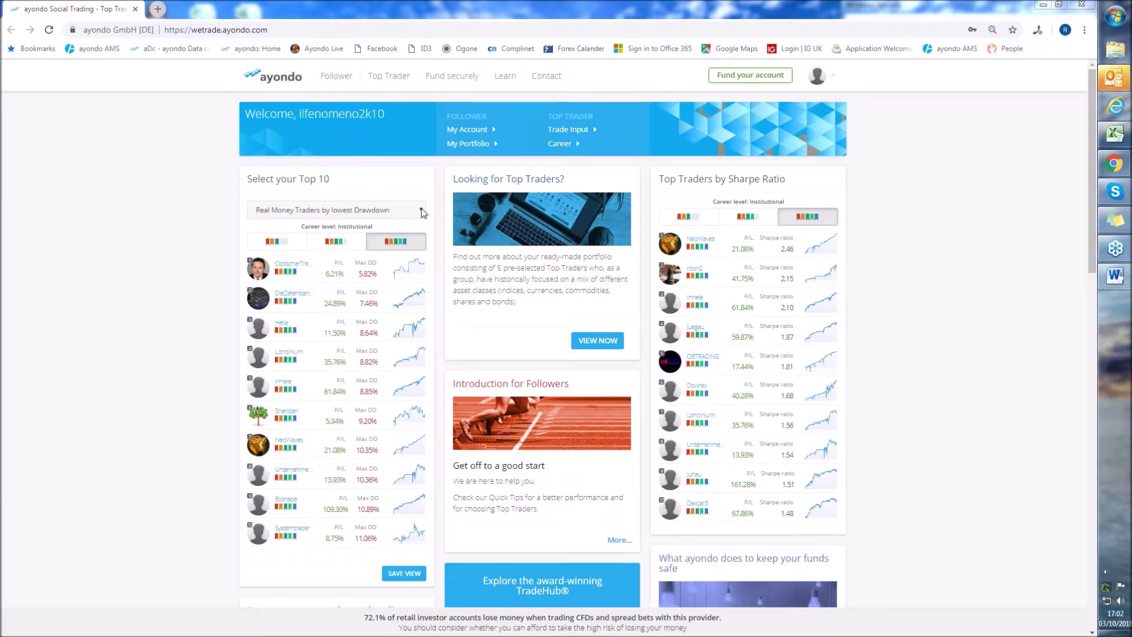
Show virtual money traders by lowest drawdown in the Top 10 list and view the page full screen
left_click(423, 212)
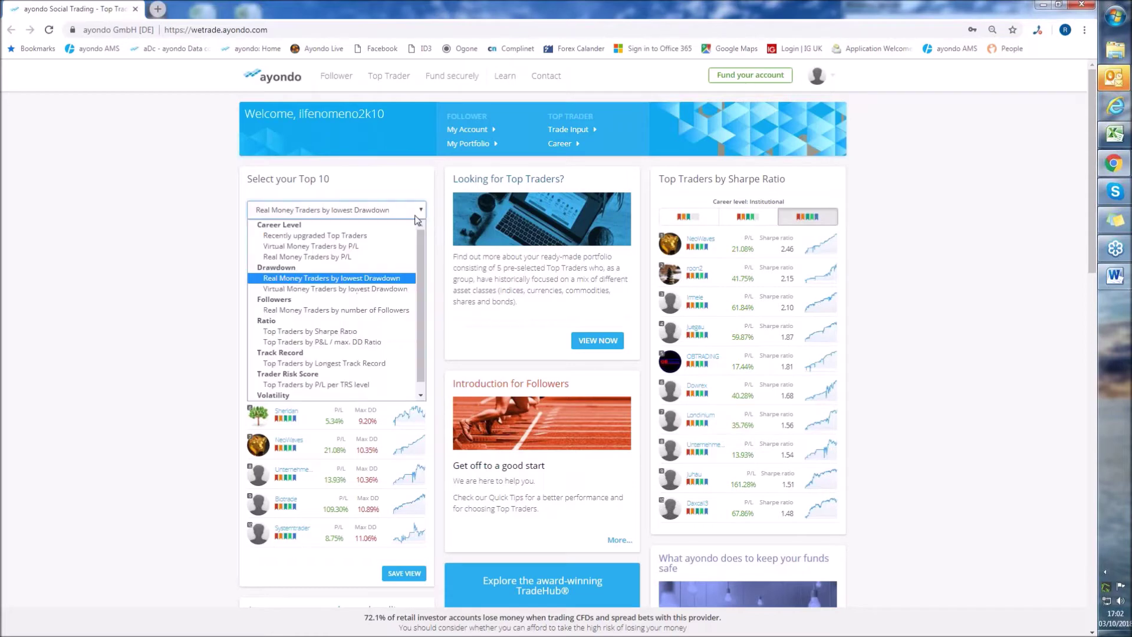
left_click(382, 289)
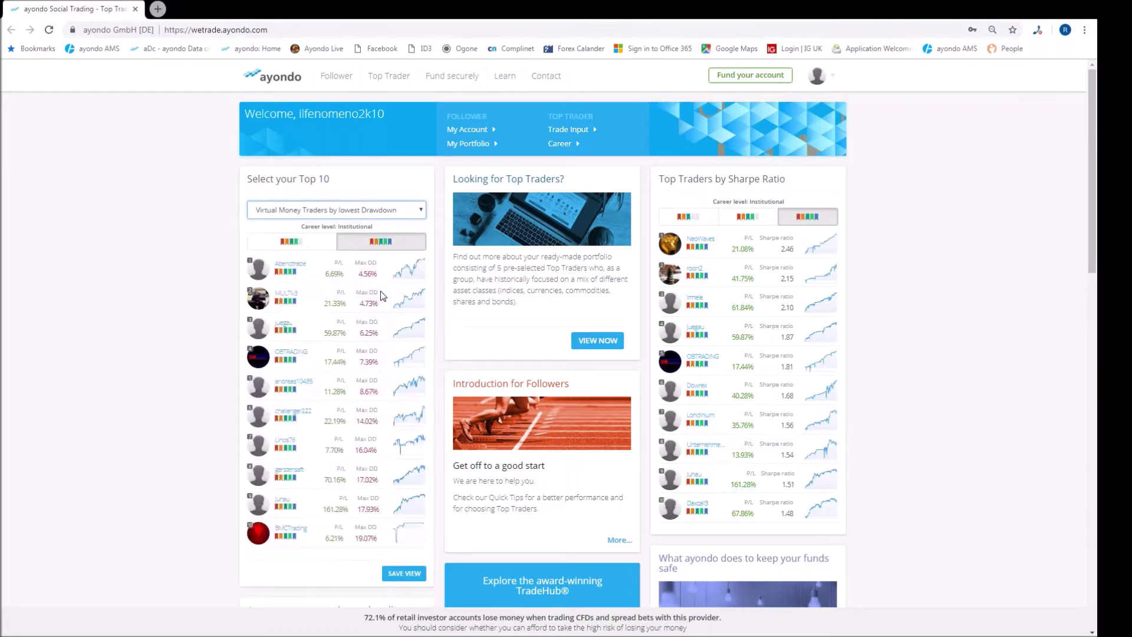
key("F11")
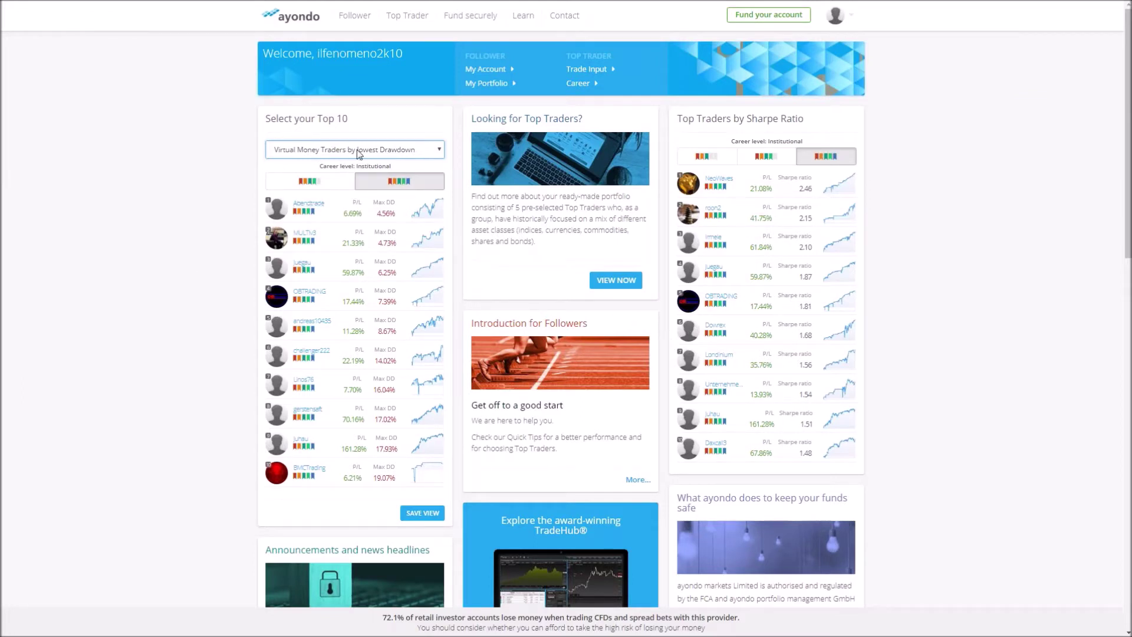
left_click(435, 150)
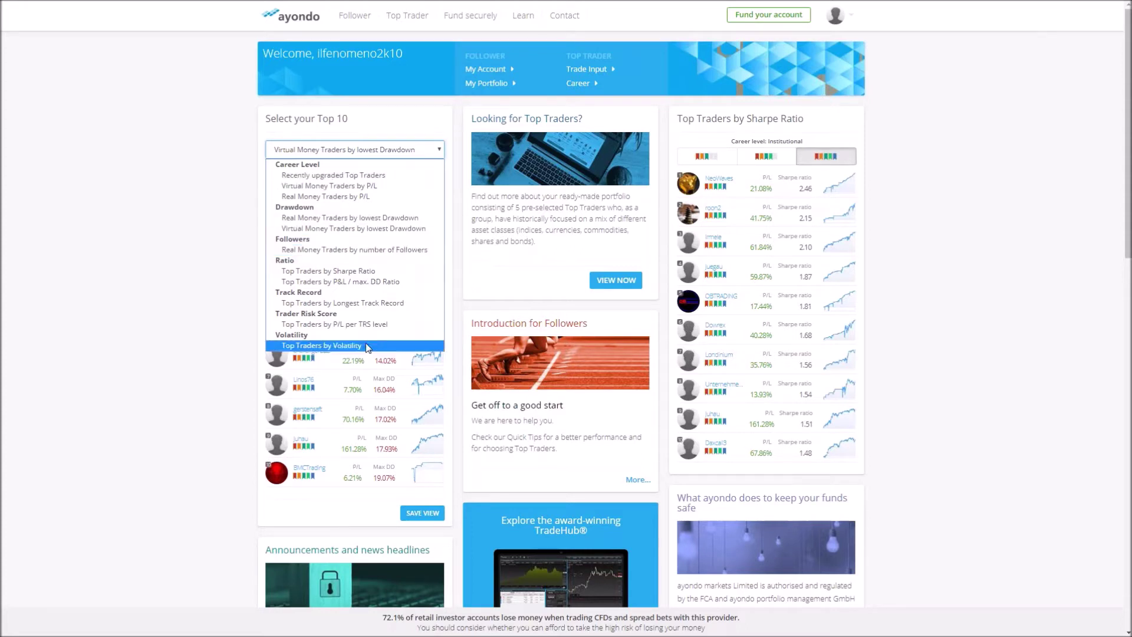
left_click(185, 314)
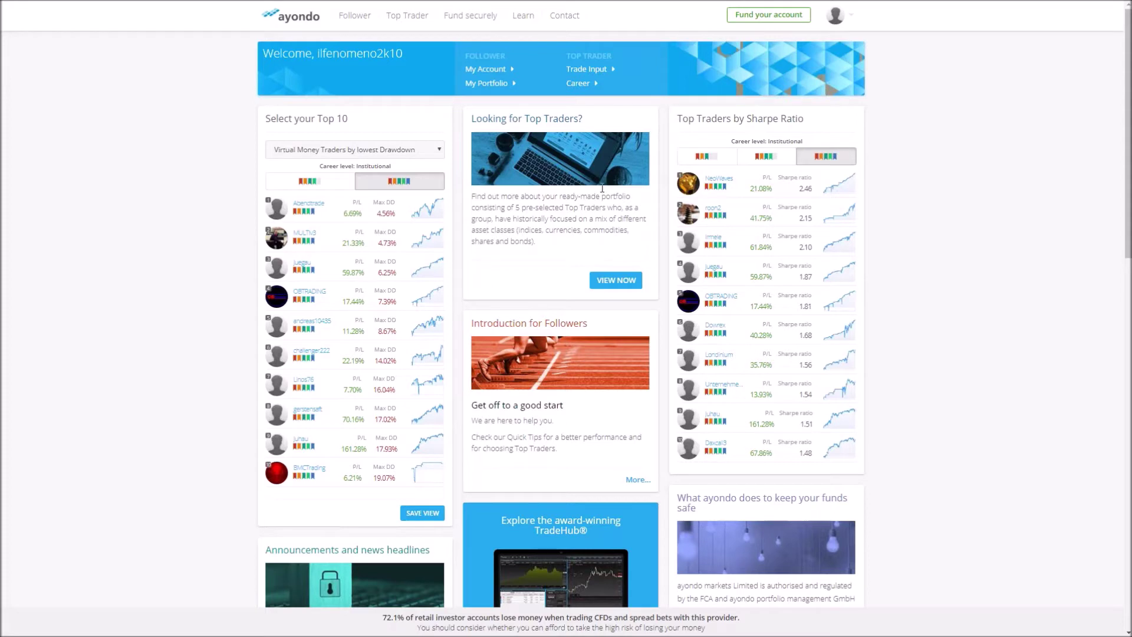
Review the ready-made portfolio of pre-selected Top Traders and close its window
left_click(624, 286)
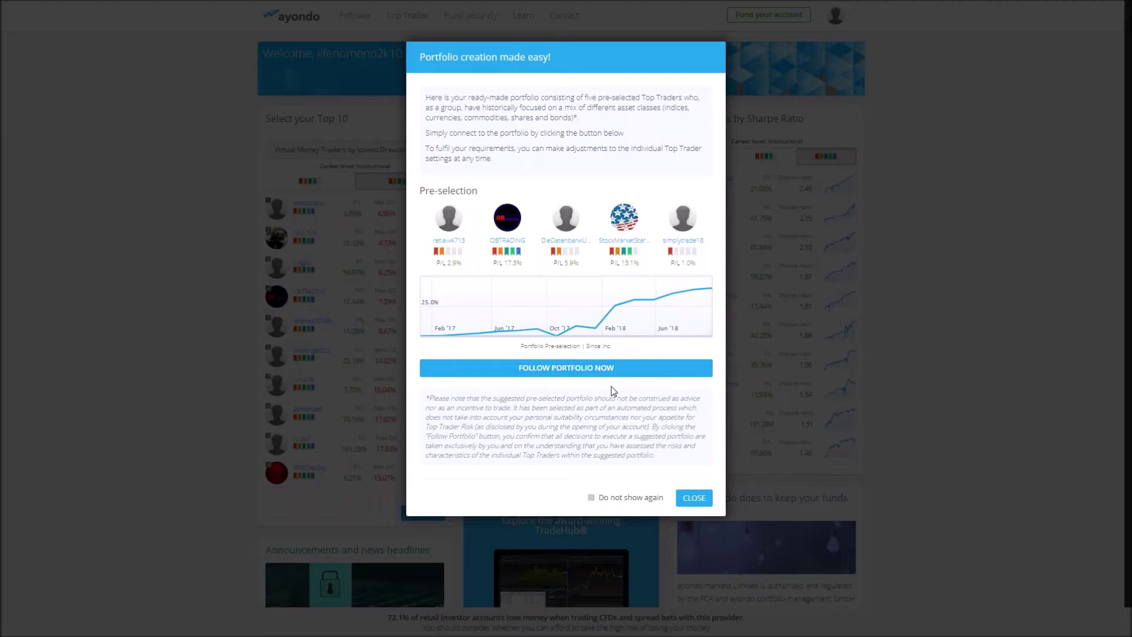
left_click(705, 508)
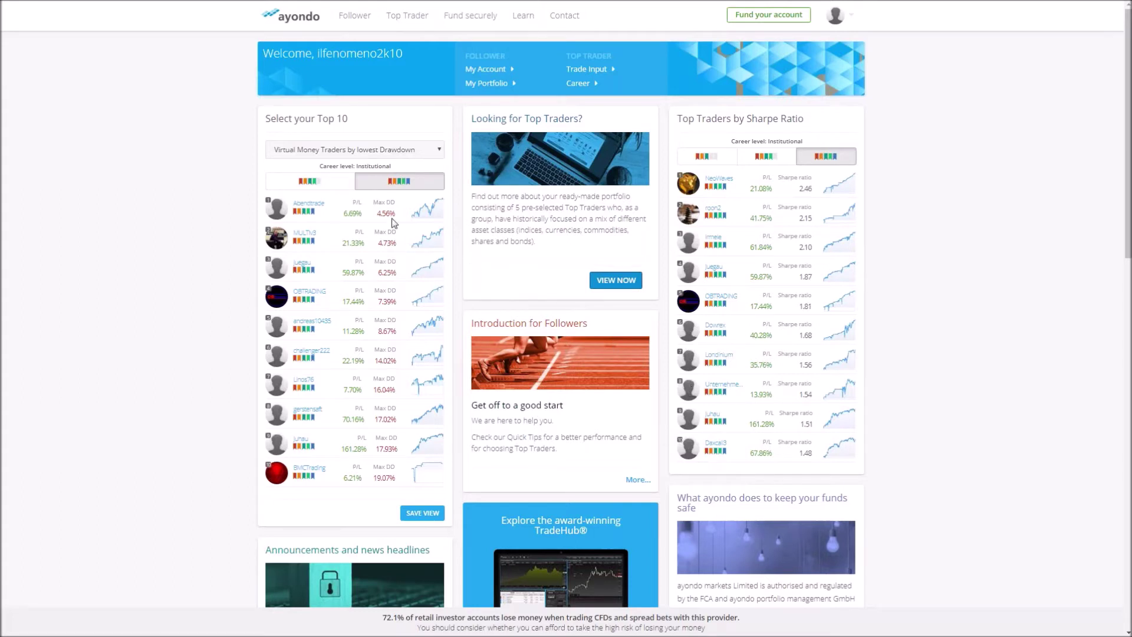
In the follower Rankings List, clear the trader name filter and hide the advanced filters
left_click(356, 18)
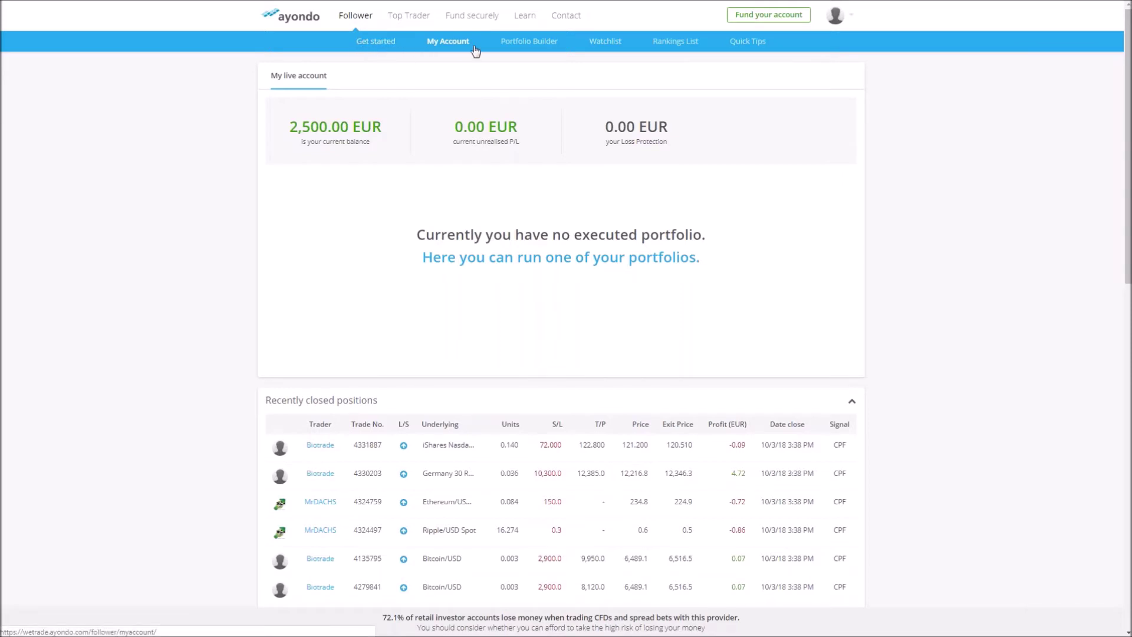
left_click(648, 43)
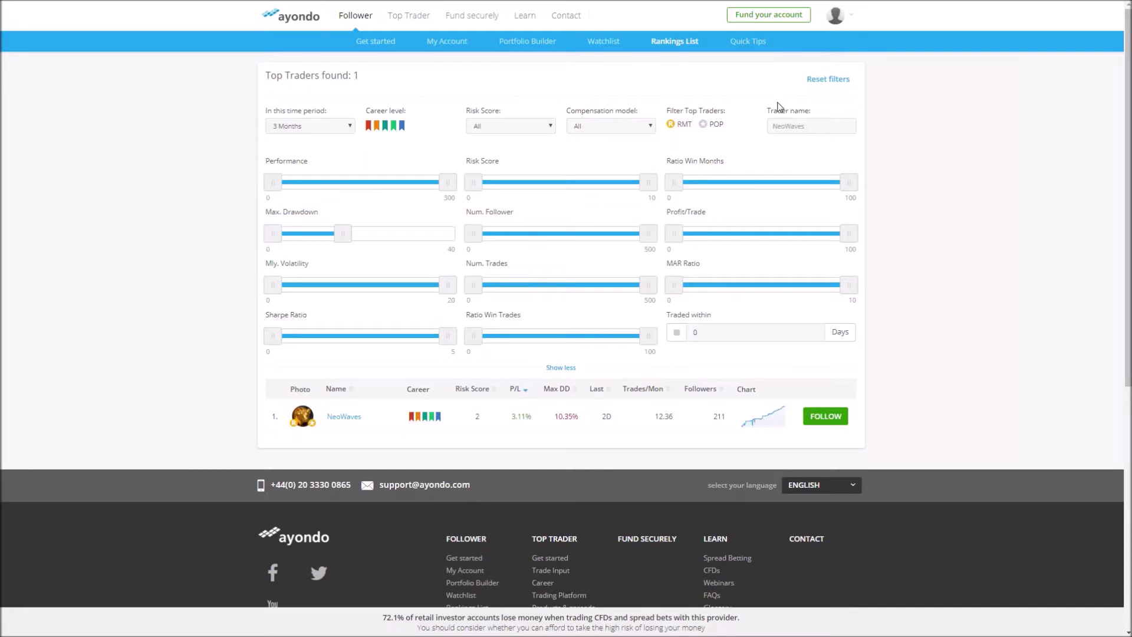
double_click(800, 125)
key("BackSpace")
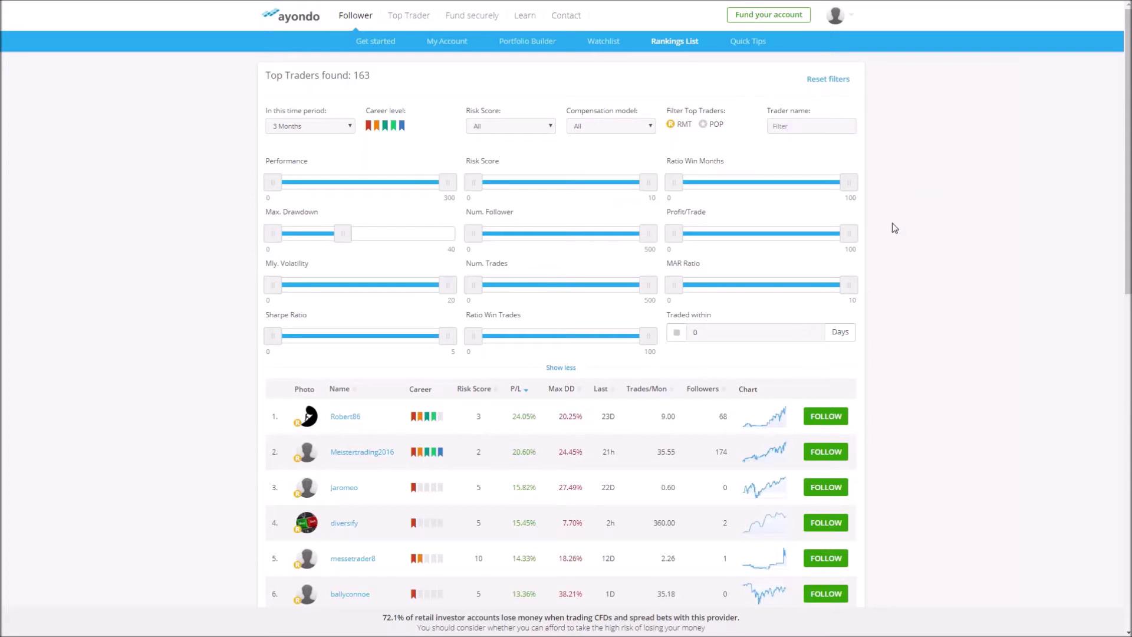
left_click(561, 368)
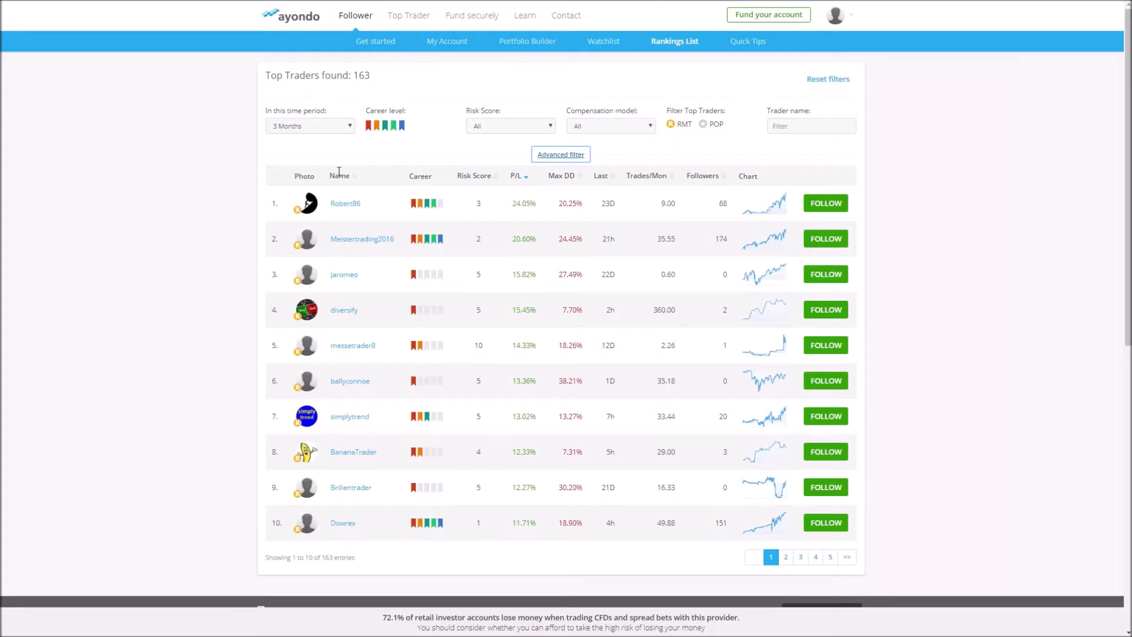
Set the ranking's time period to 6 Months
left_click(335, 126)
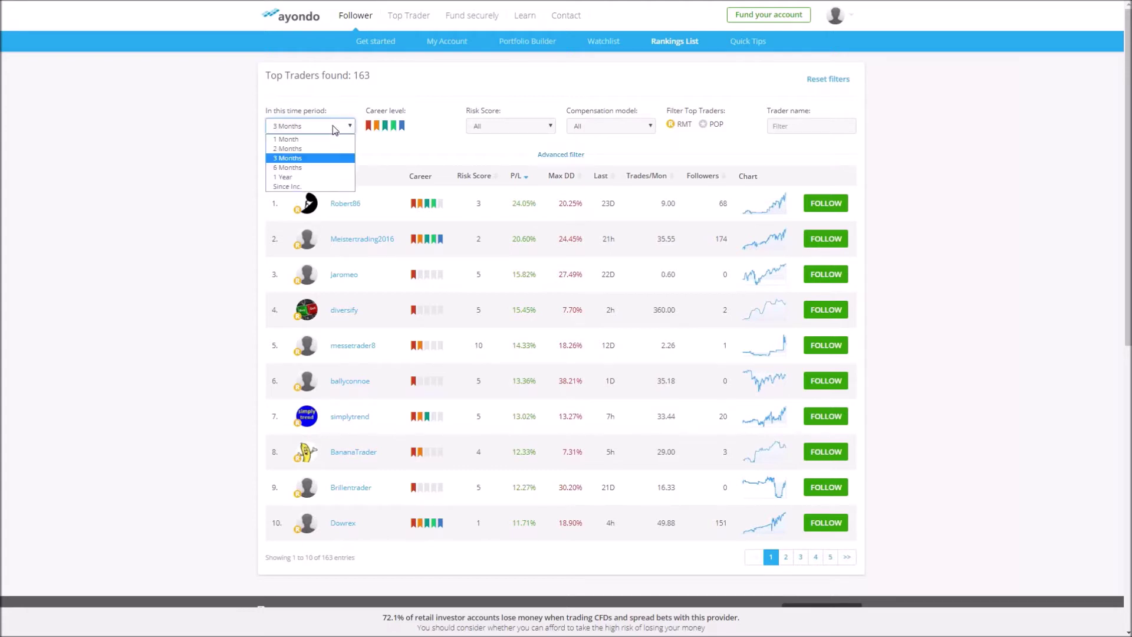
left_click(333, 168)
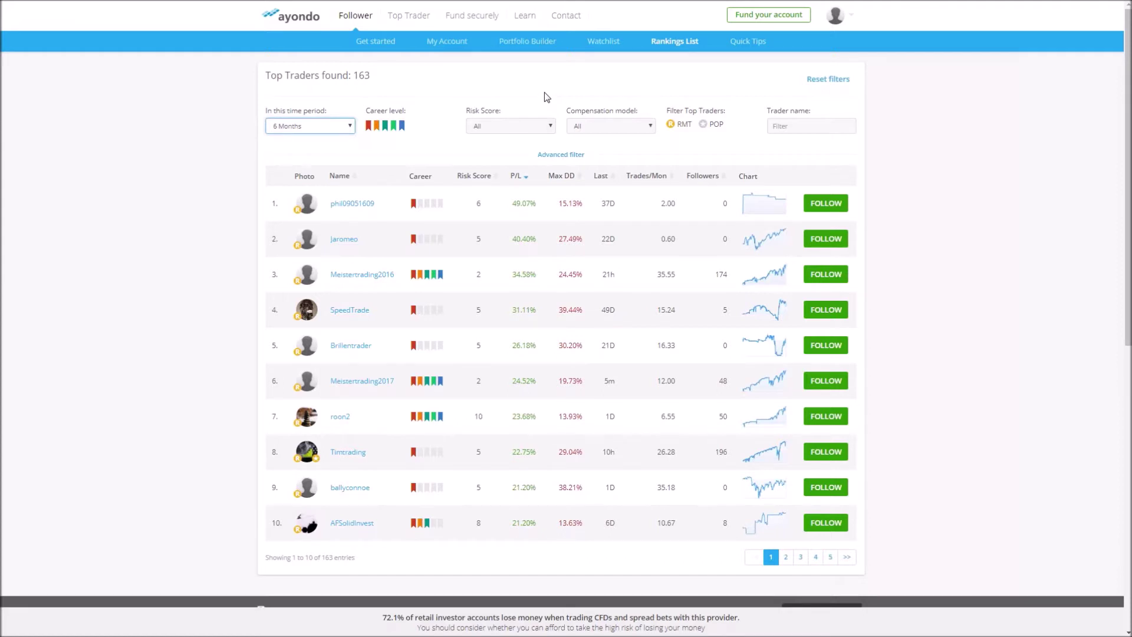
Check the options of the Risk Score and Compensation model filters without changing either of them
left_click(533, 129)
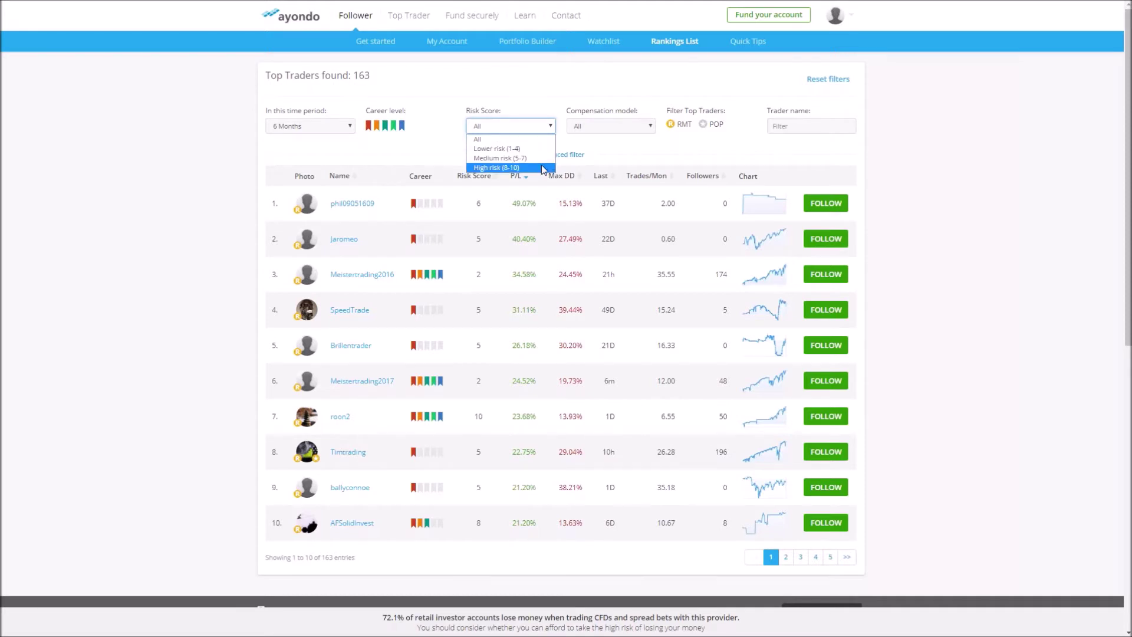
left_click(609, 152)
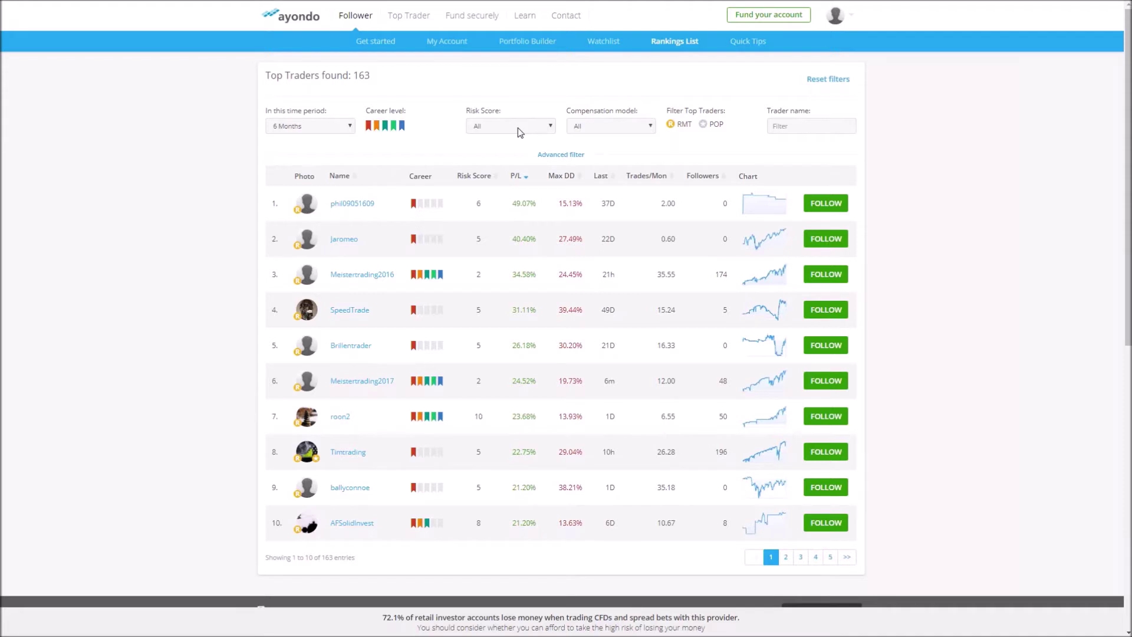
left_click(608, 123)
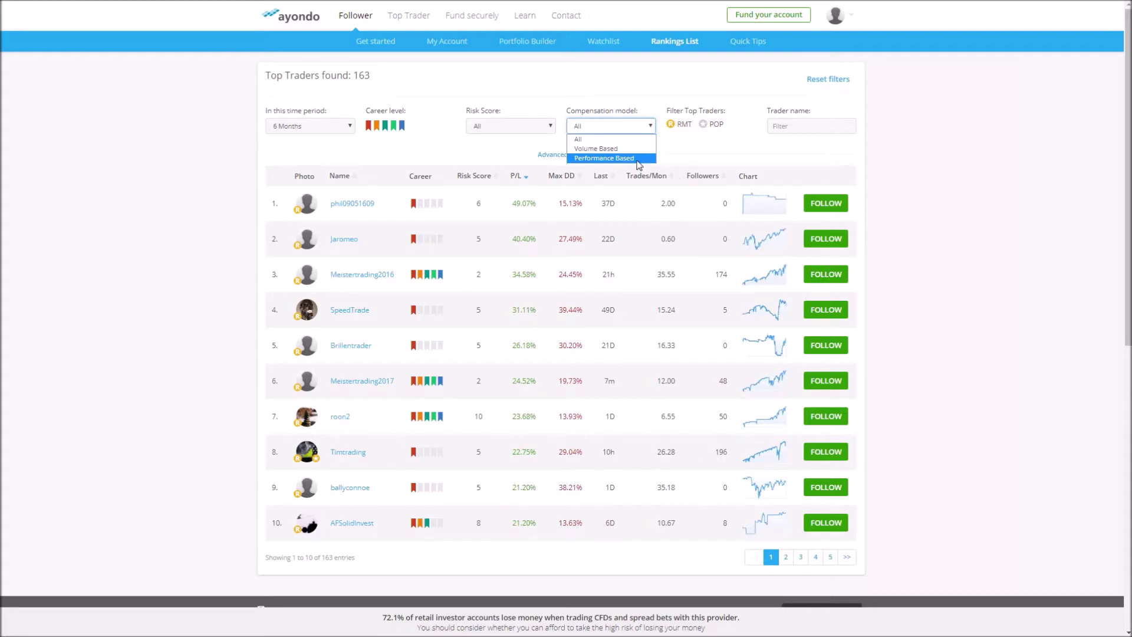
left_click(651, 126)
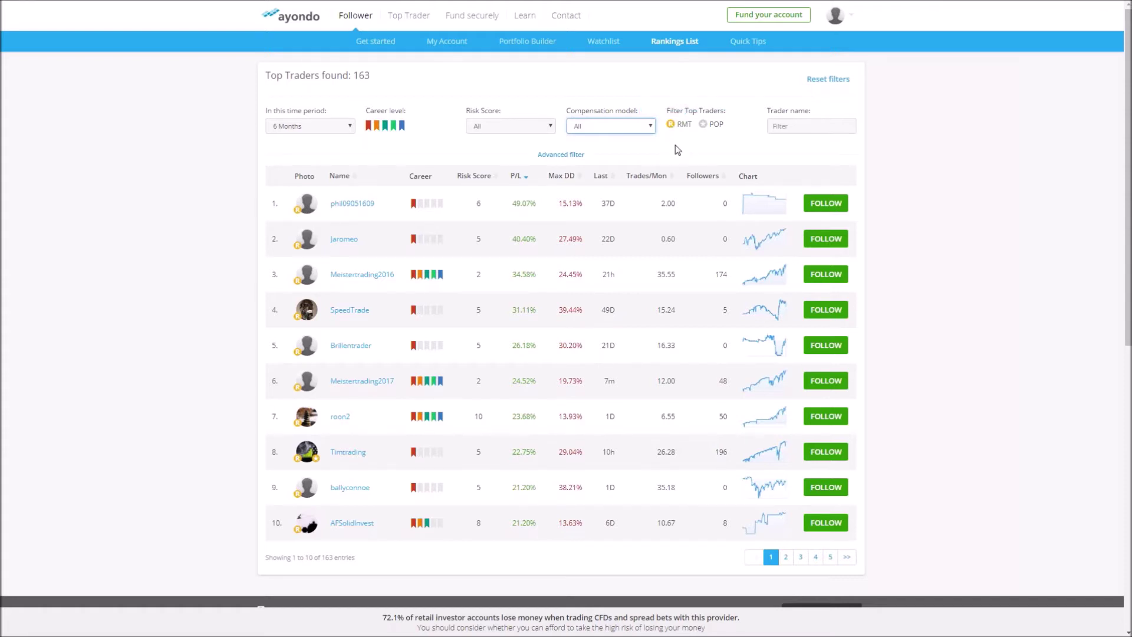
Filter the Top Traders by POP and switch the filter back to RMT
left_click(711, 130)
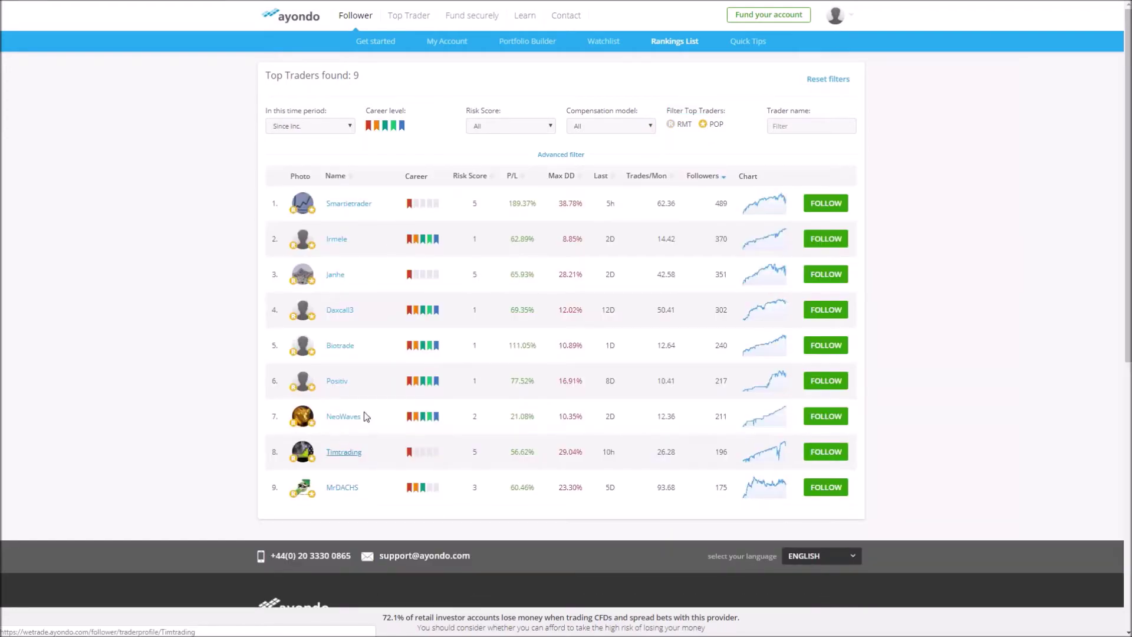
left_click(676, 128)
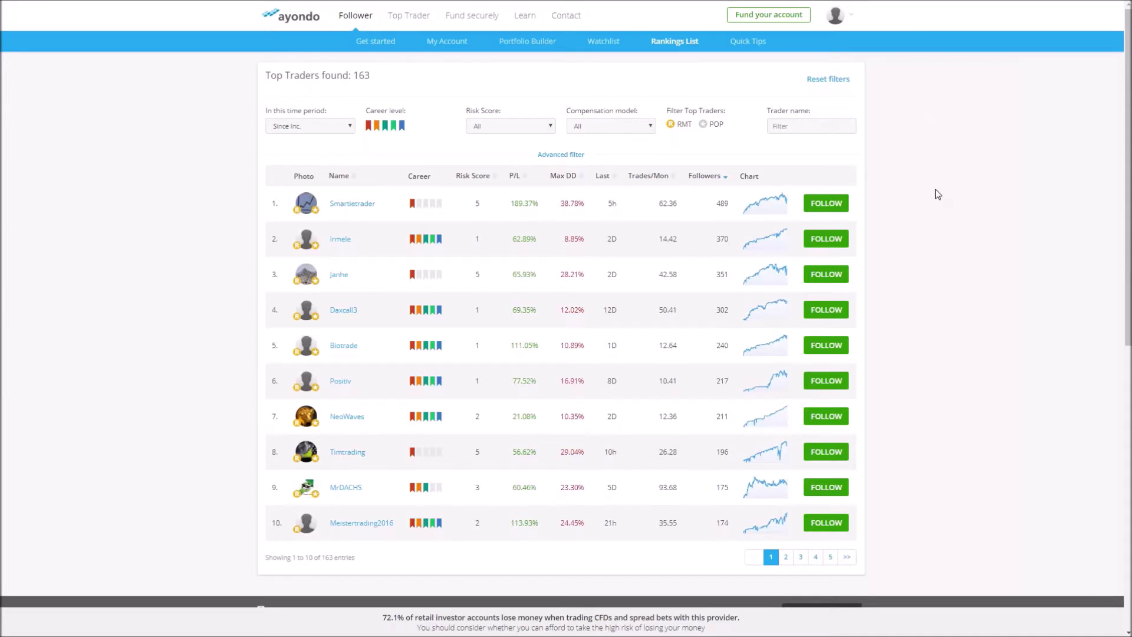
Review the advanced filters, including Performance, Sharpe Ratio, Num. Trades and Ratio Win Trades, and hide them again
left_click(569, 155)
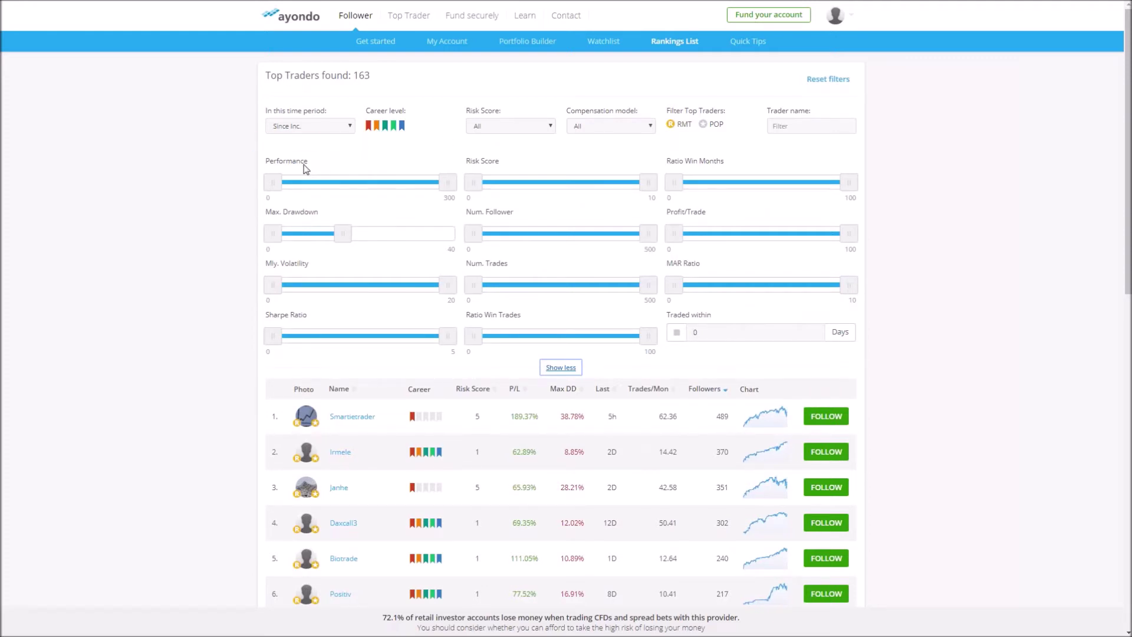
mouse_move(296, 168)
mouse_move(290, 307)
mouse_move(498, 269)
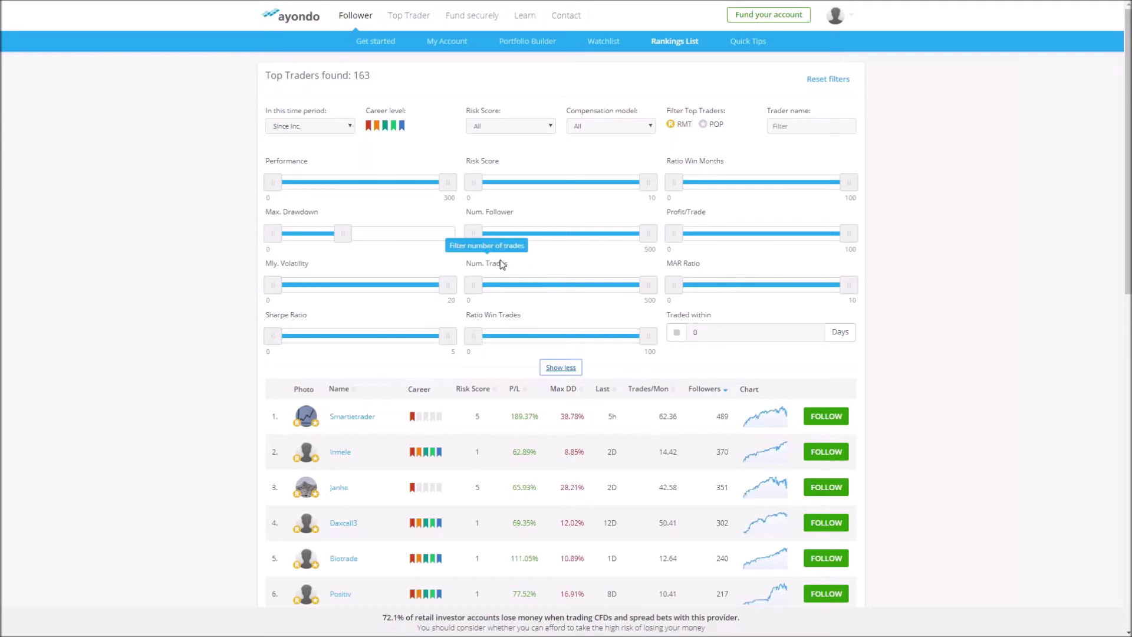
mouse_move(507, 316)
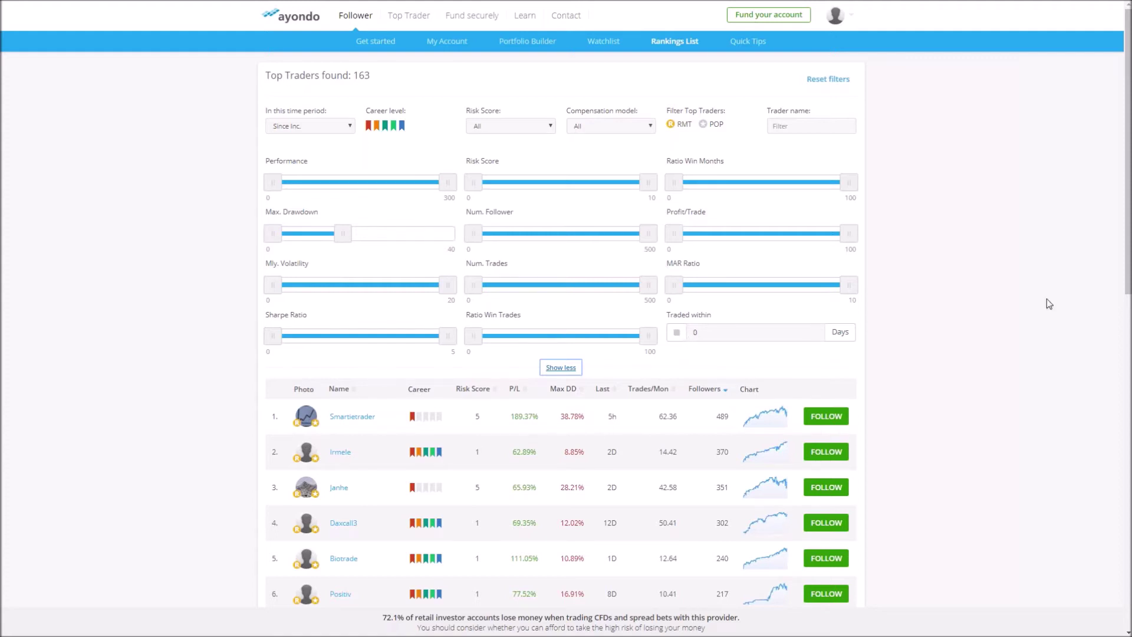
left_click(570, 370)
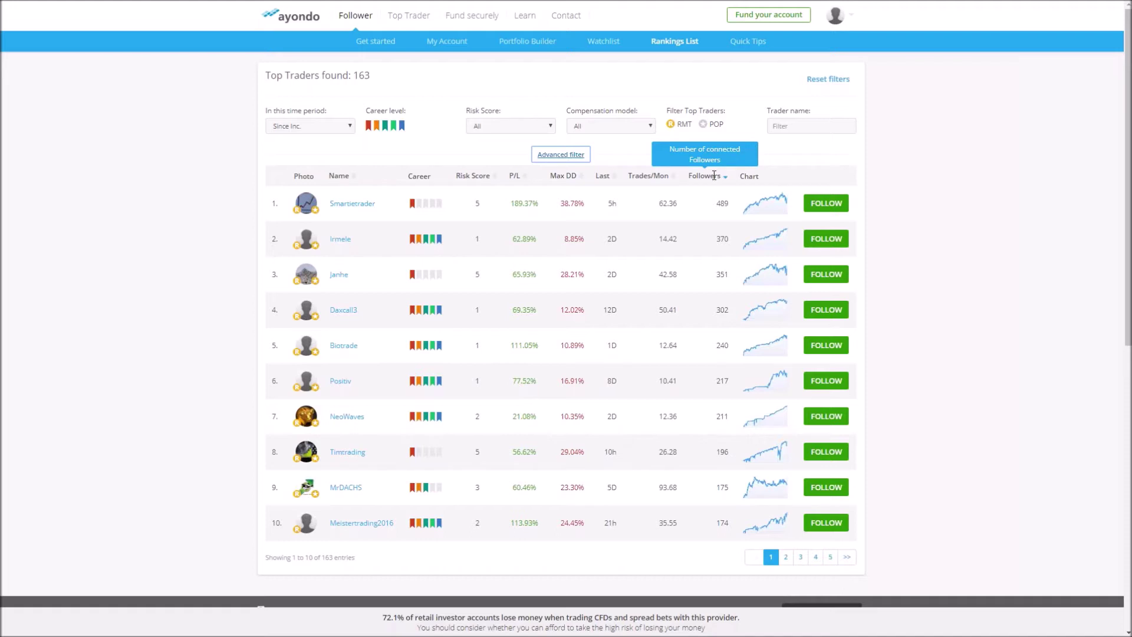
Sort the ranking by P/L and set its time period to 3 Months
left_click(524, 178)
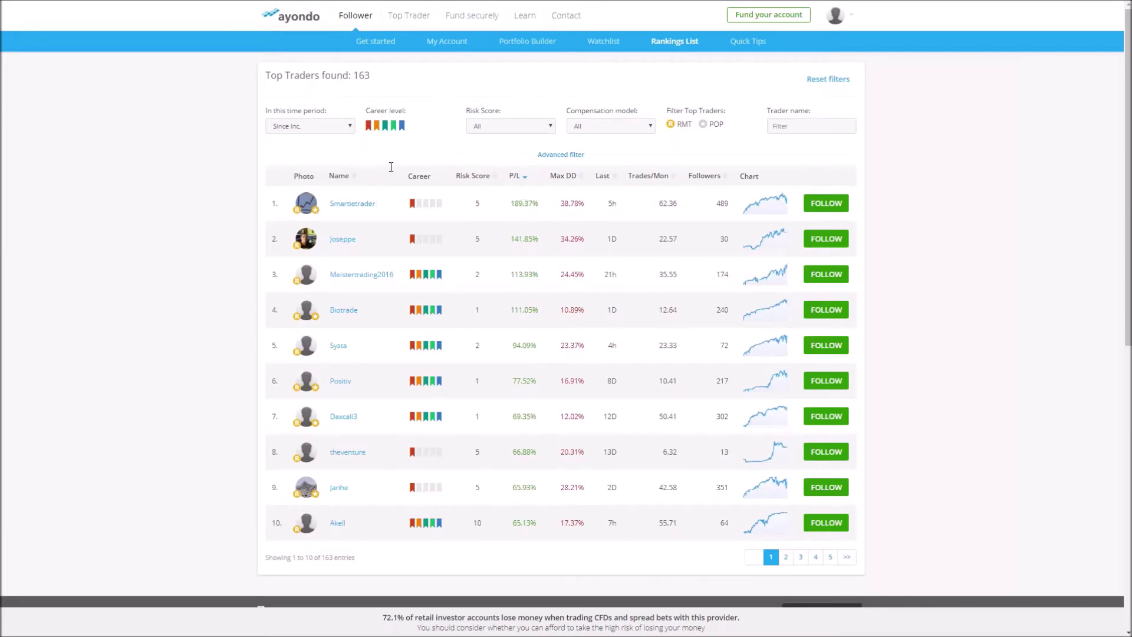
left_click(343, 126)
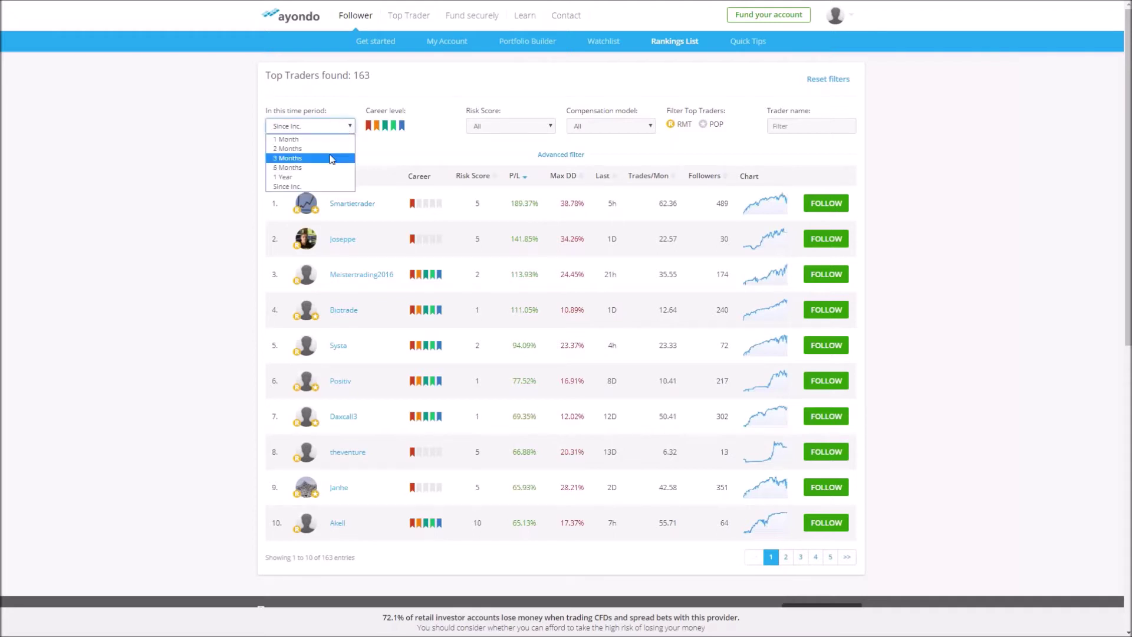
left_click(330, 158)
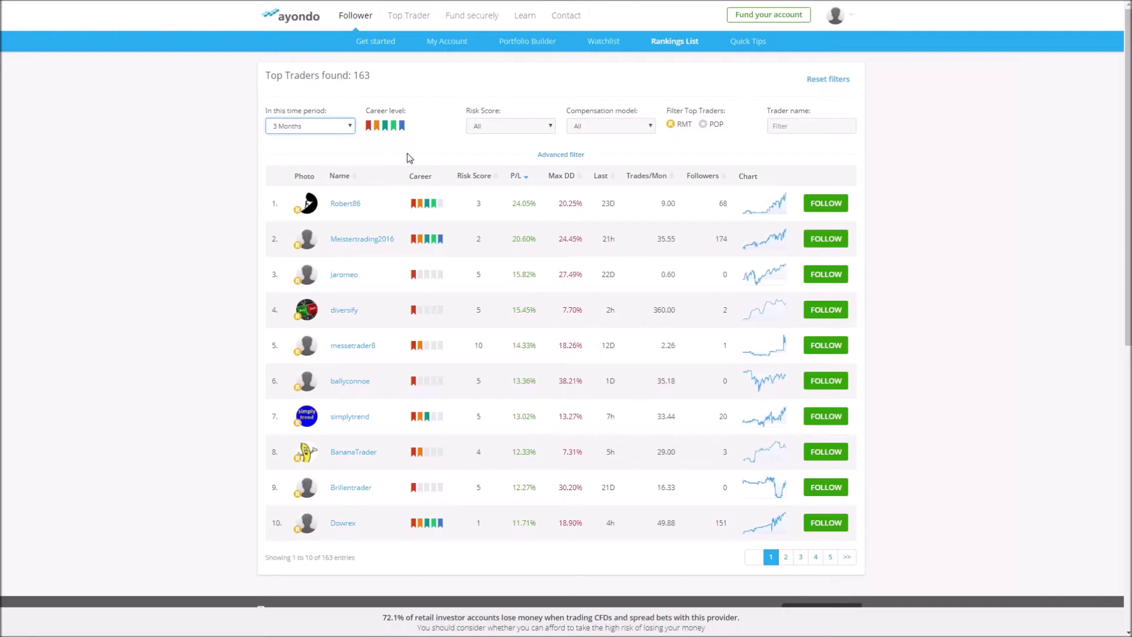
Filter the ranking by trader name NeoWaves and open that trader's profile
left_click(822, 126)
type("neowaves")
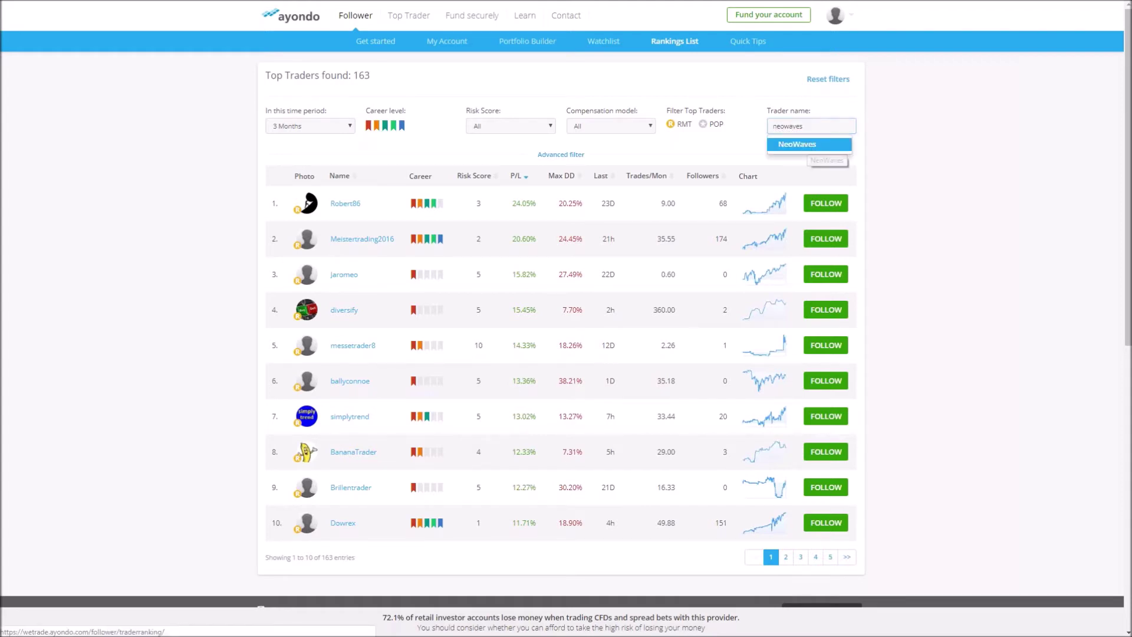
left_click(808, 146)
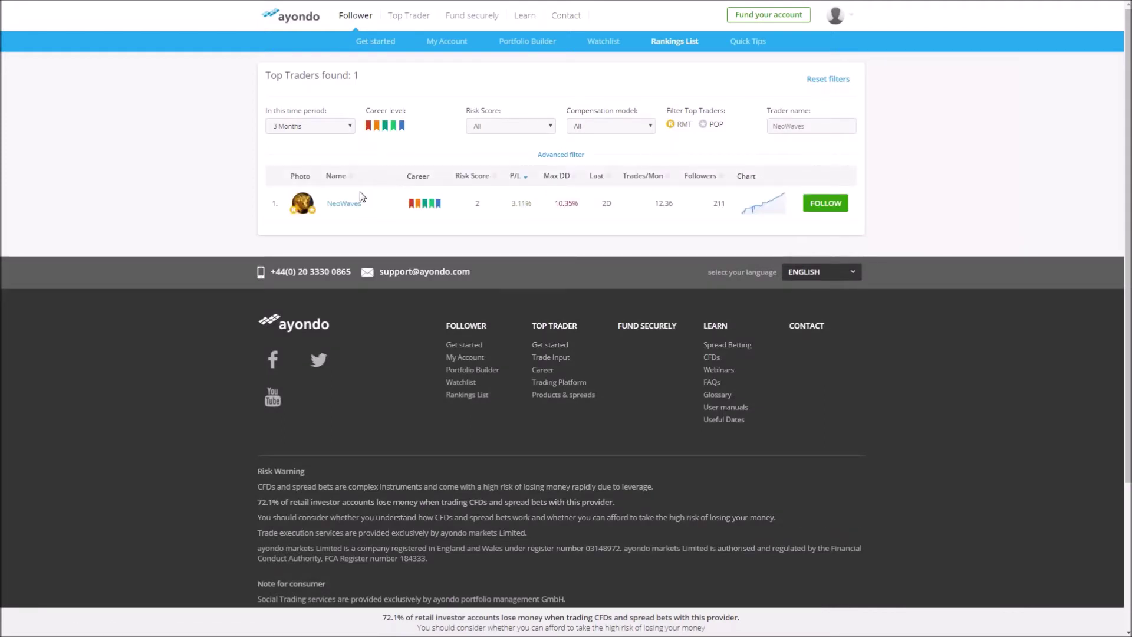
left_click(346, 204)
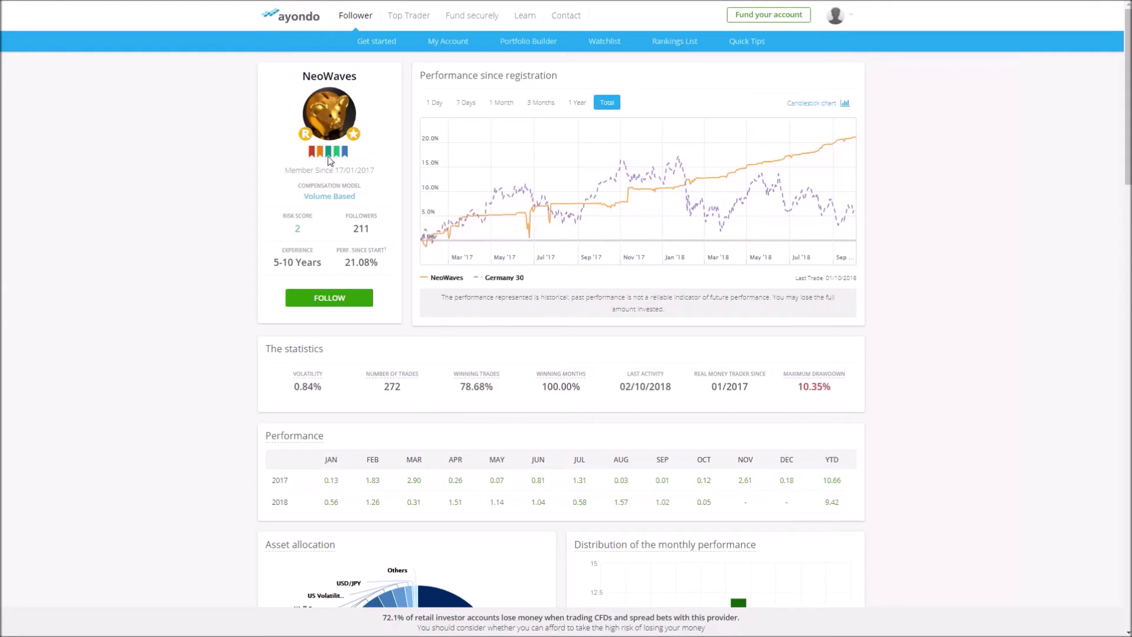
Examine the trader's career level, statistics, monthly performance, asset allocation and distribution of monthly performance
mouse_move(341, 158)
scroll(876, 326, "down", 4)
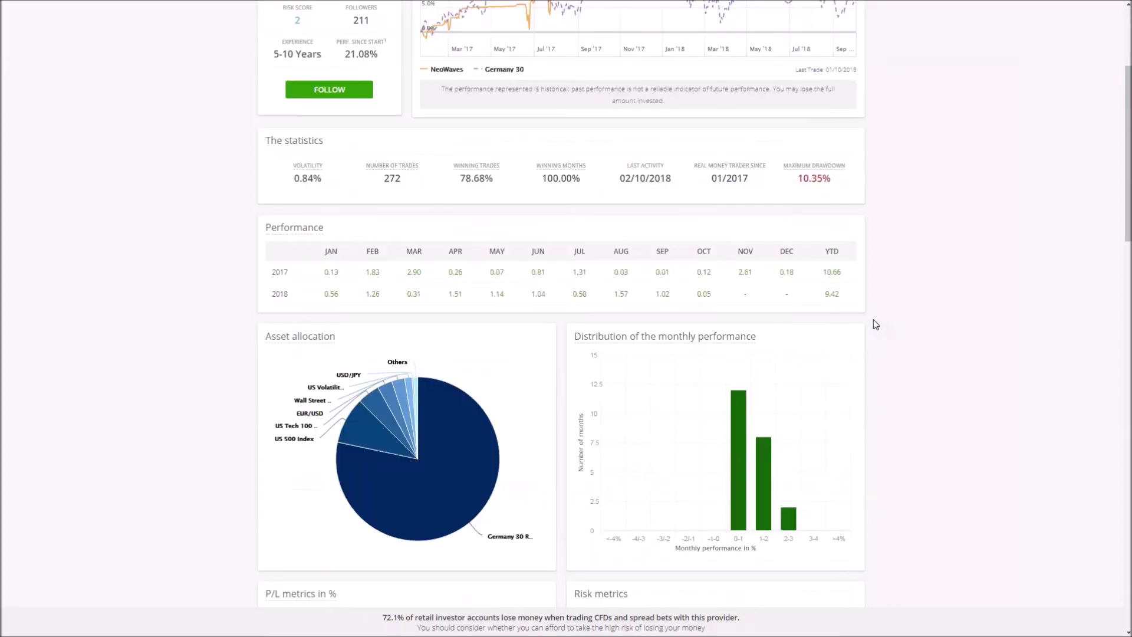
scroll(876, 325, "down", 3)
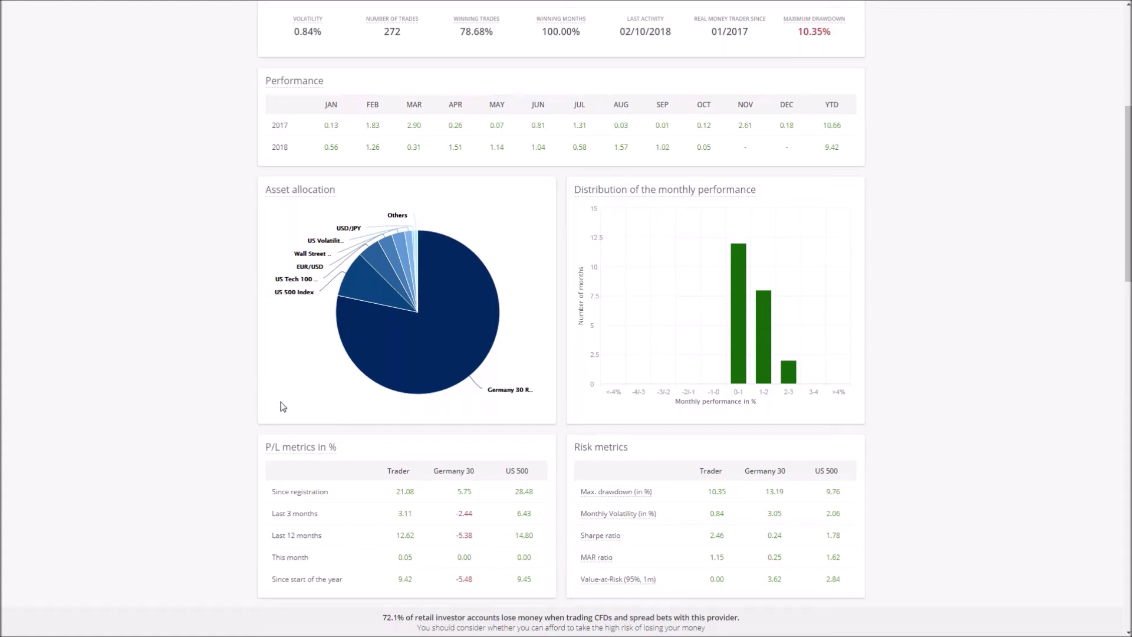
mouse_move(480, 391)
mouse_move(350, 293)
mouse_move(373, 257)
scroll(577, 248, "down", 1)
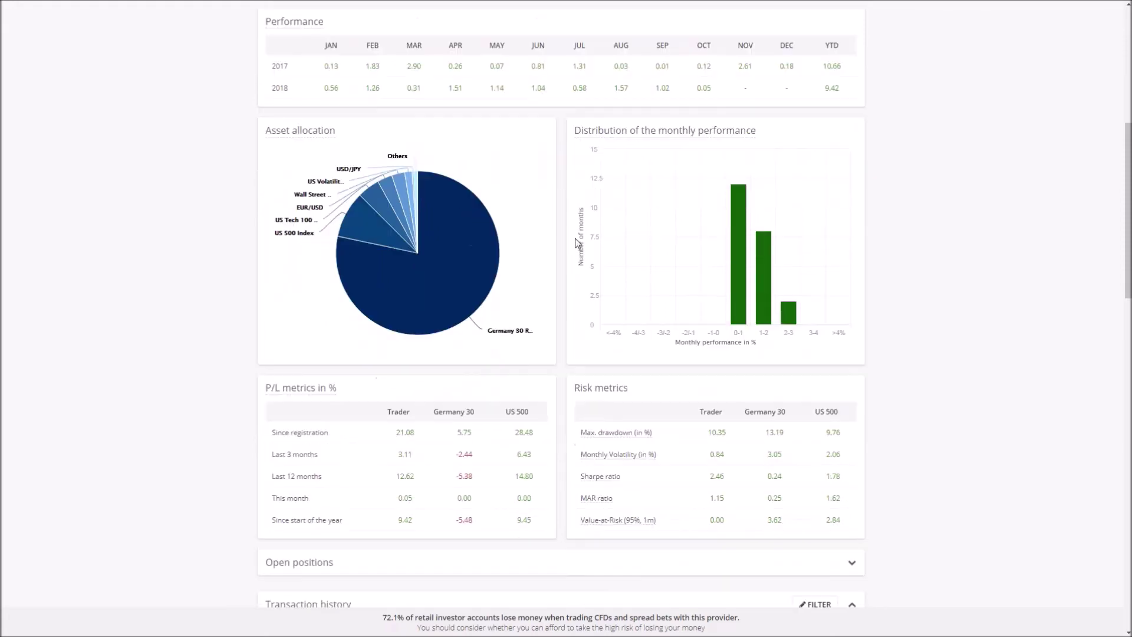
Compare the trader's P/L metrics with the US 500 figures and examine the risk metrics, including the Sharpe ratio
scroll(578, 242, "down", 2)
scroll(570, 248, "down", 2)
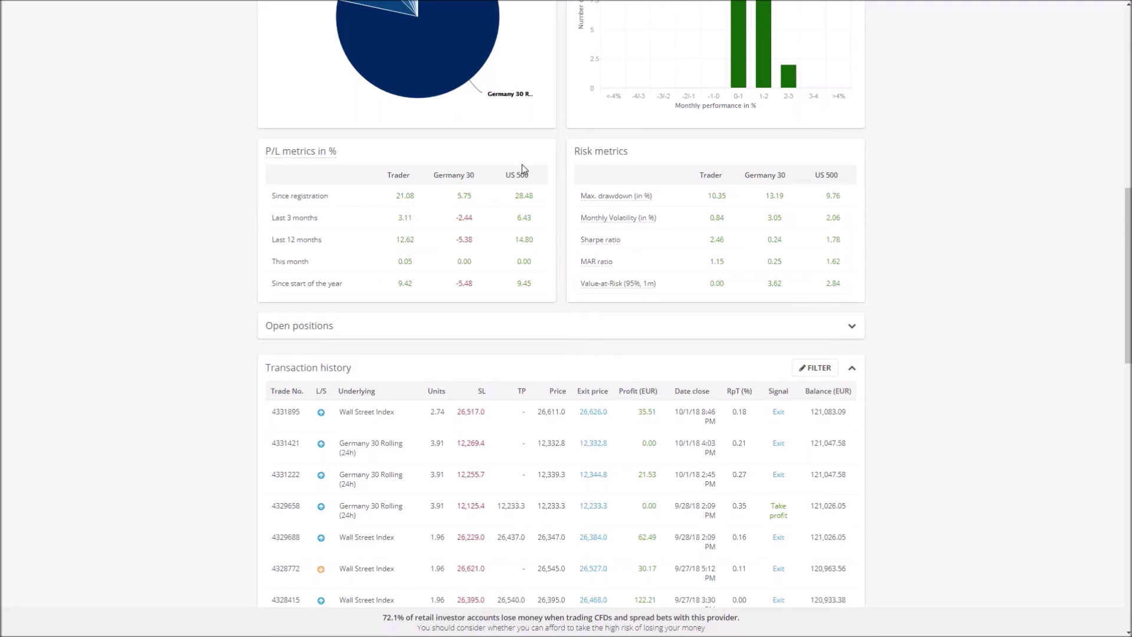
left_click_drag(506, 176, 534, 178)
left_click_drag(536, 239, 511, 237)
left_click(539, 210)
mouse_move(601, 247)
Expand the trader's open positions above the transaction history
scroll(891, 287, "down", 3)
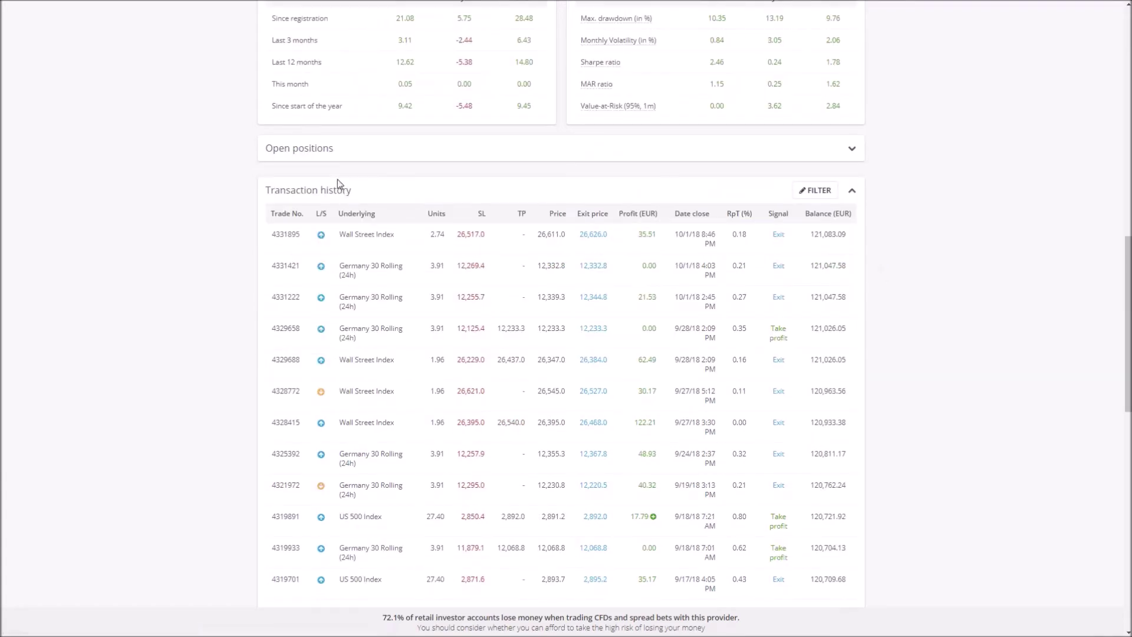
left_click(852, 152)
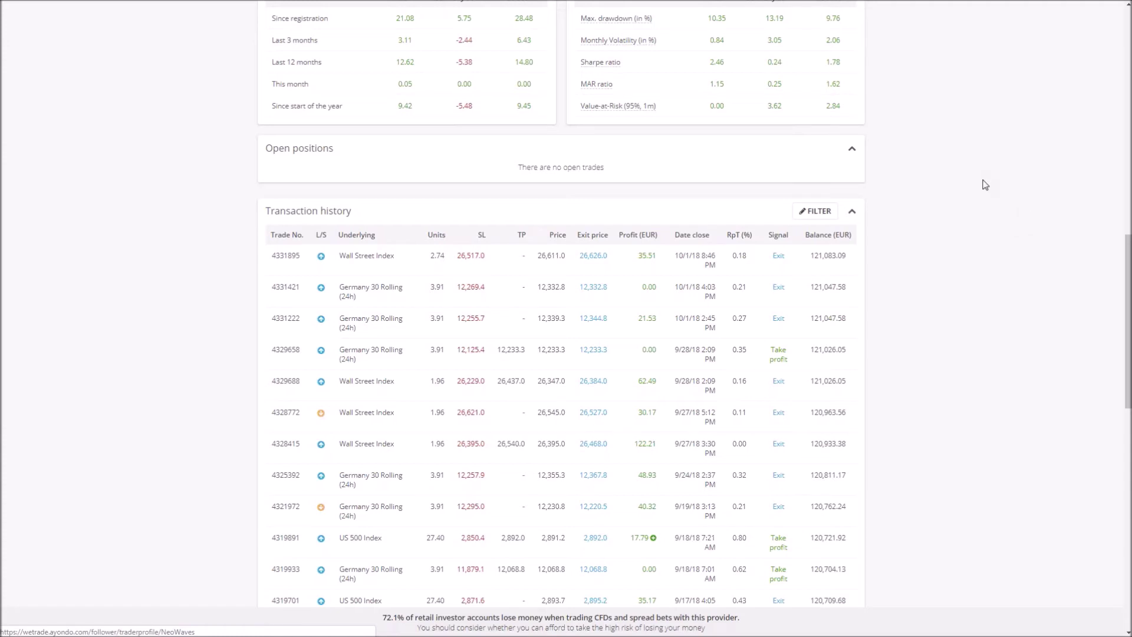
Examine the trades listed in NeoWaves' transaction history down to the end of the first page
scroll(967, 200, "down", 1)
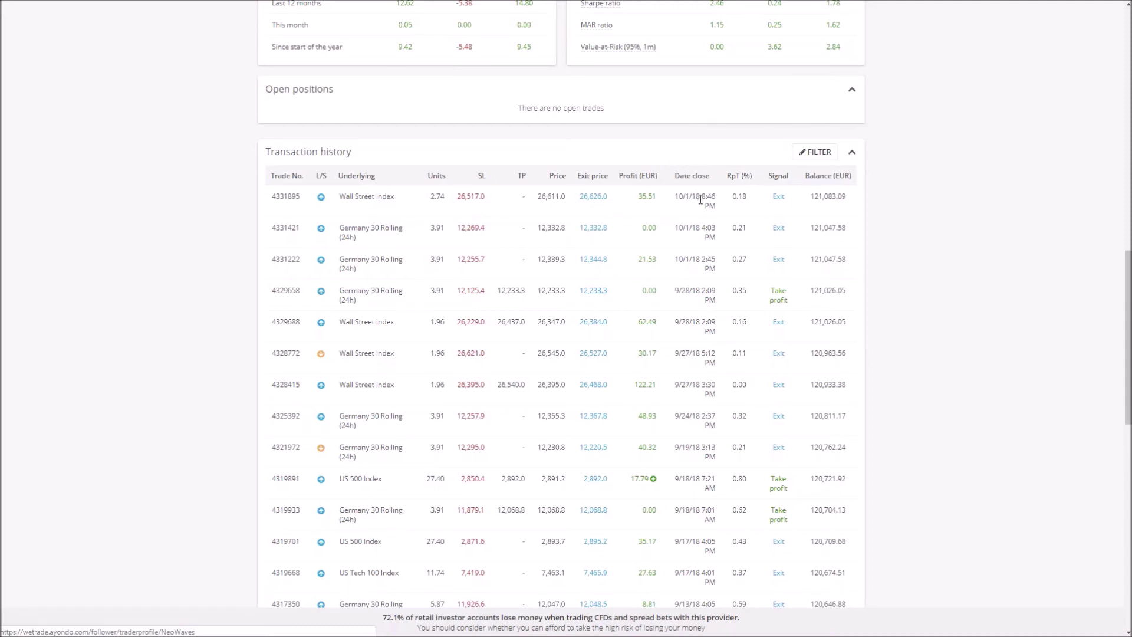
mouse_move(699, 199)
scroll(969, 250, "down", 1)
scroll(968, 251, "down", 4)
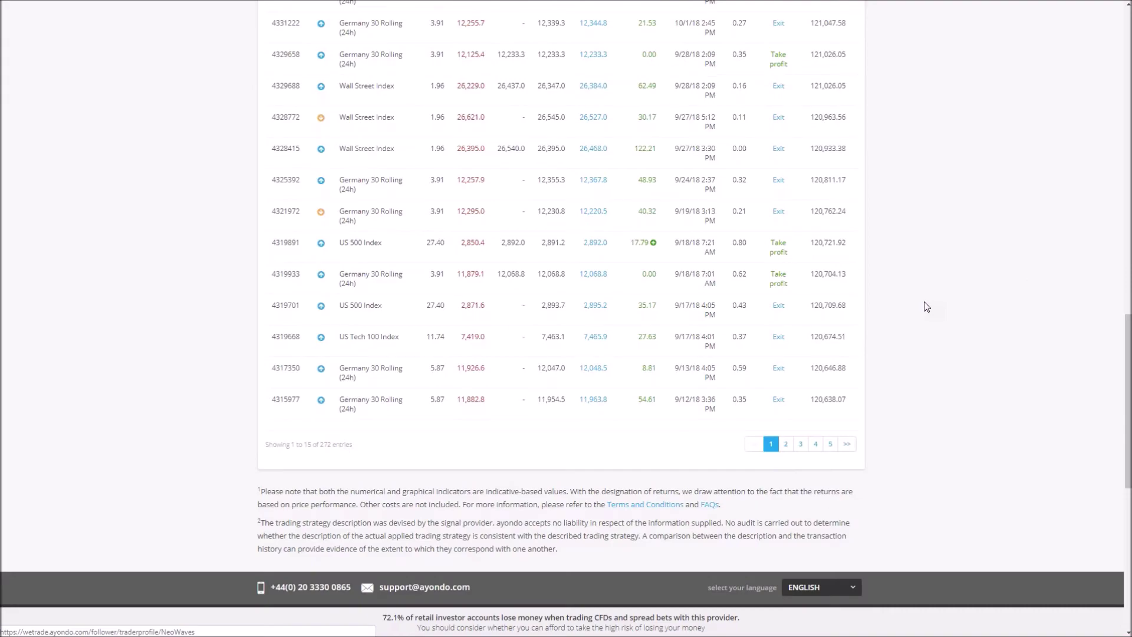
Inspect the market choices in the transaction history's filter settings, and close them without applying a filter
scroll(926, 307, "up", 3)
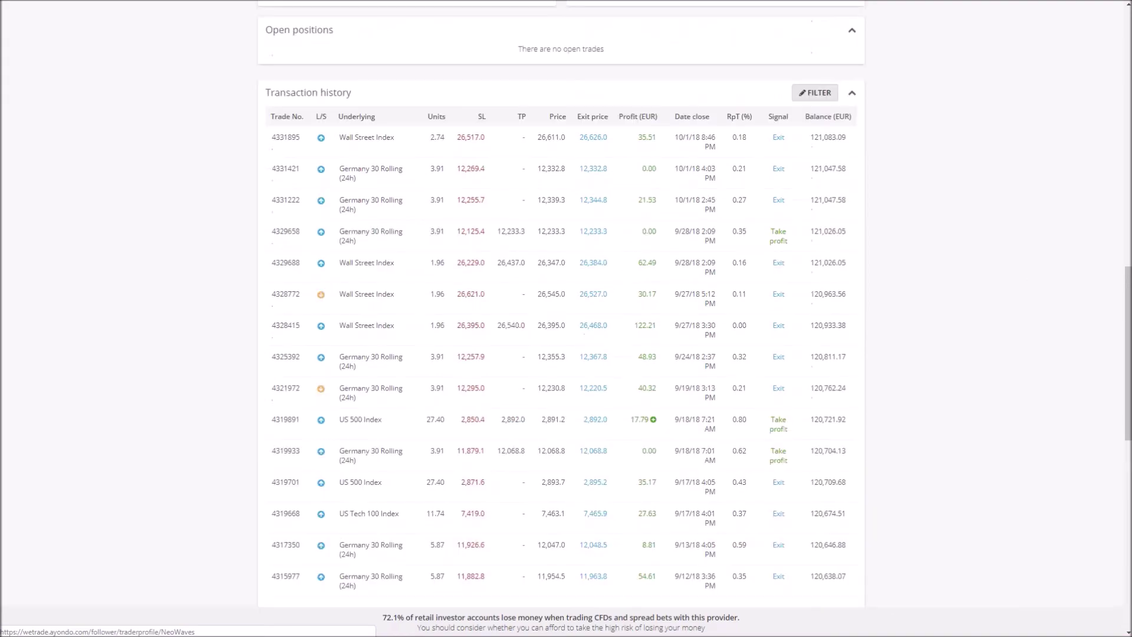
left_click(820, 97)
left_click(550, 106)
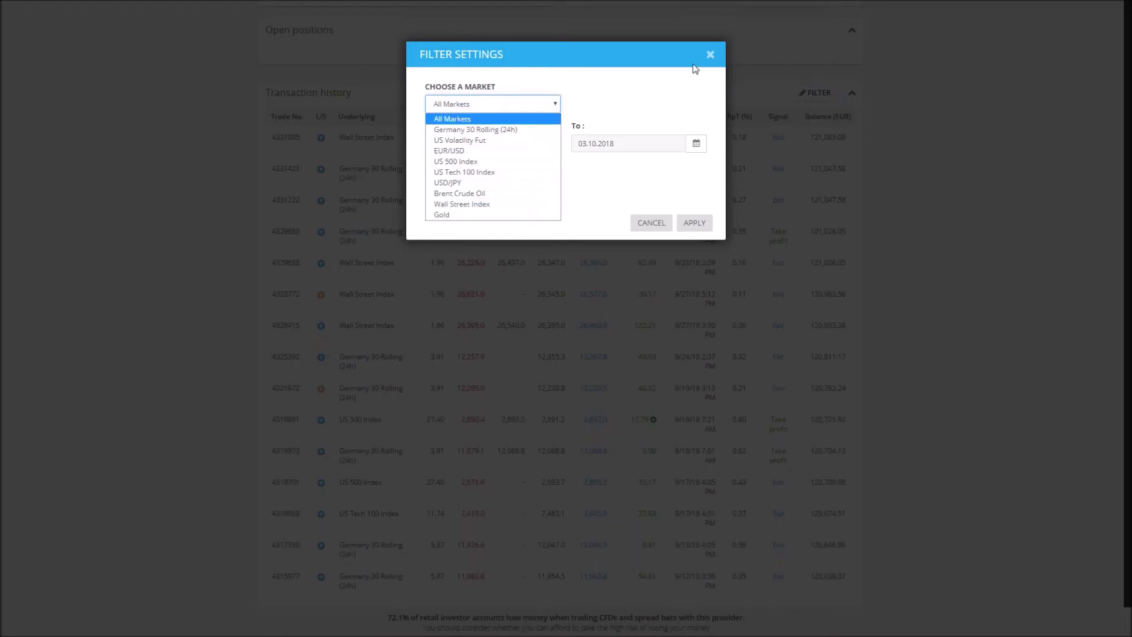
left_click(710, 60)
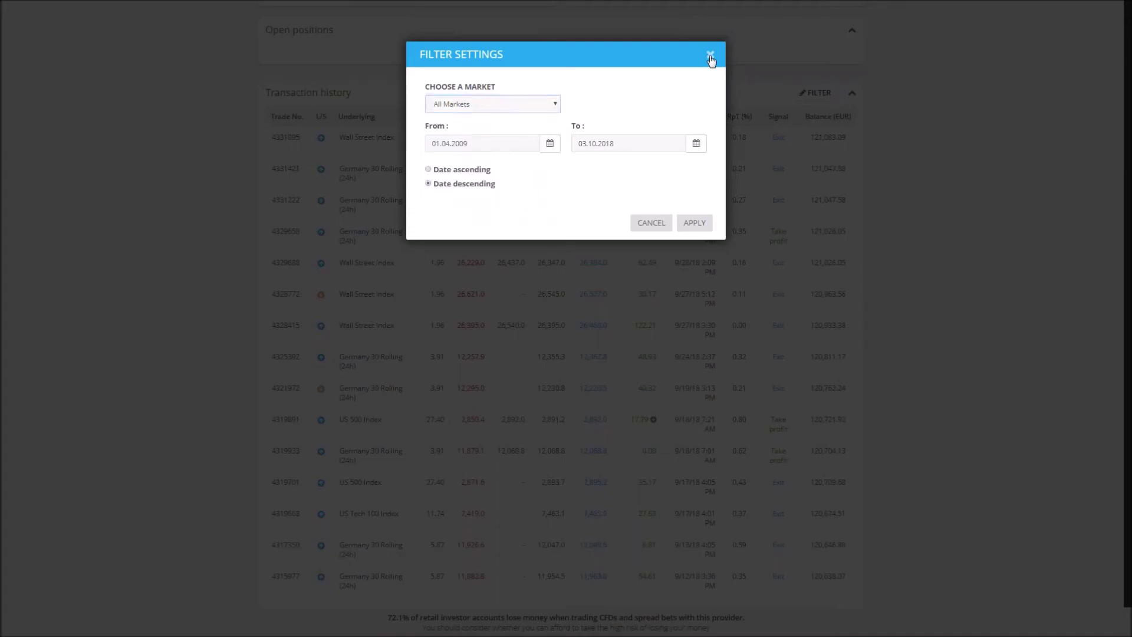
left_click(711, 60)
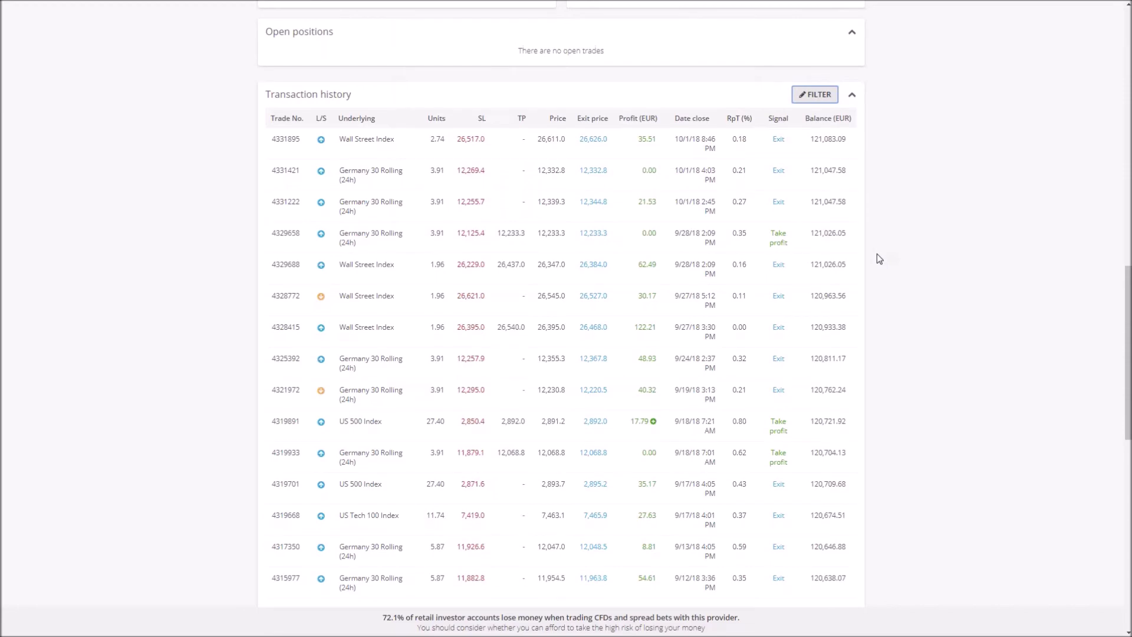
Return to the profile summary and open the Portfolio Builder
scroll(877, 254, "up", 4)
scroll(879, 259, "up", 2)
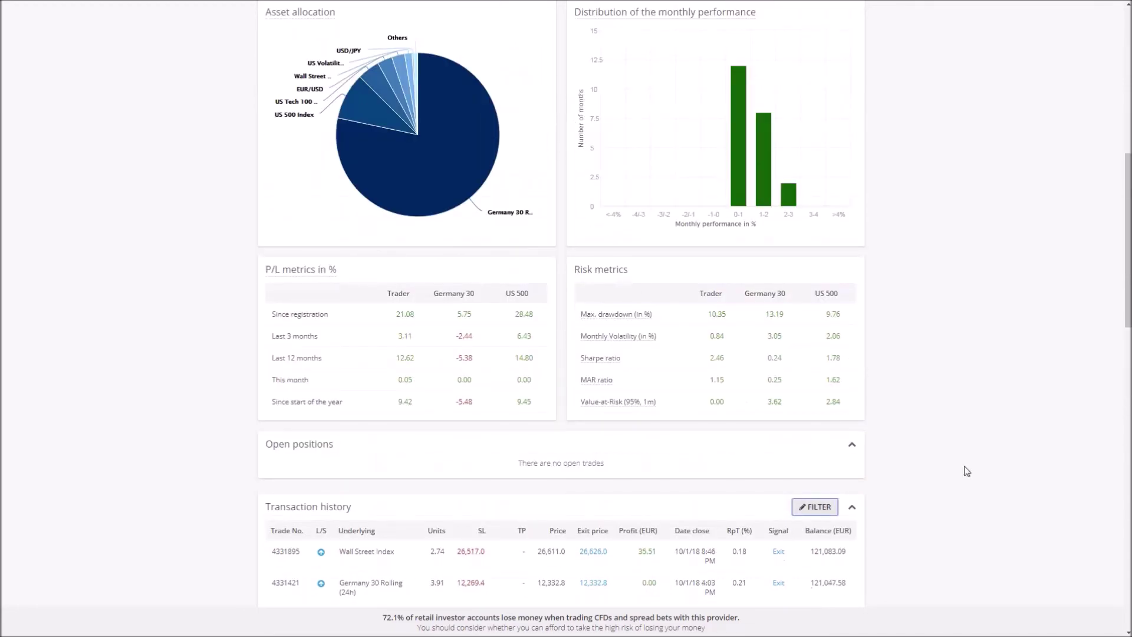
scroll(966, 462, "up", 5)
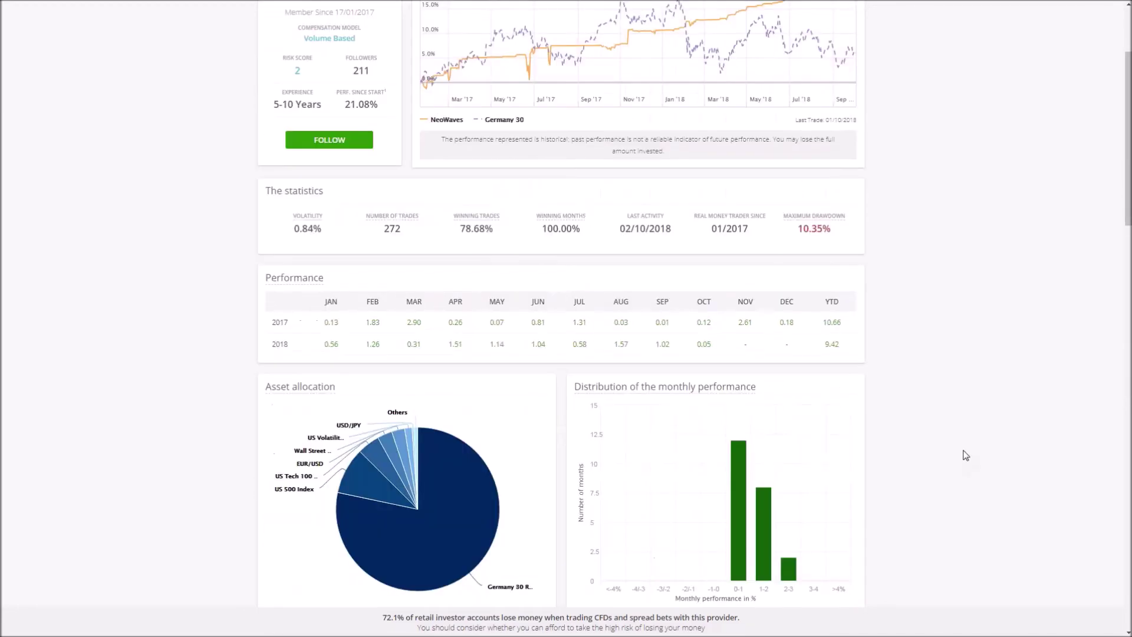
scroll(966, 455, "up", 2)
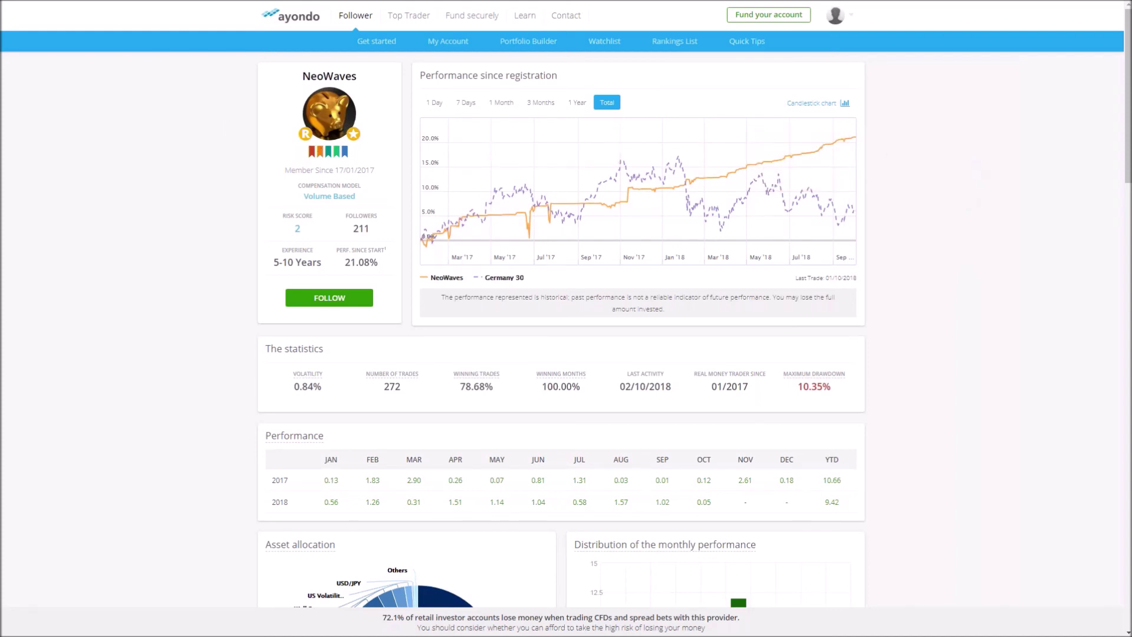
left_click(530, 42)
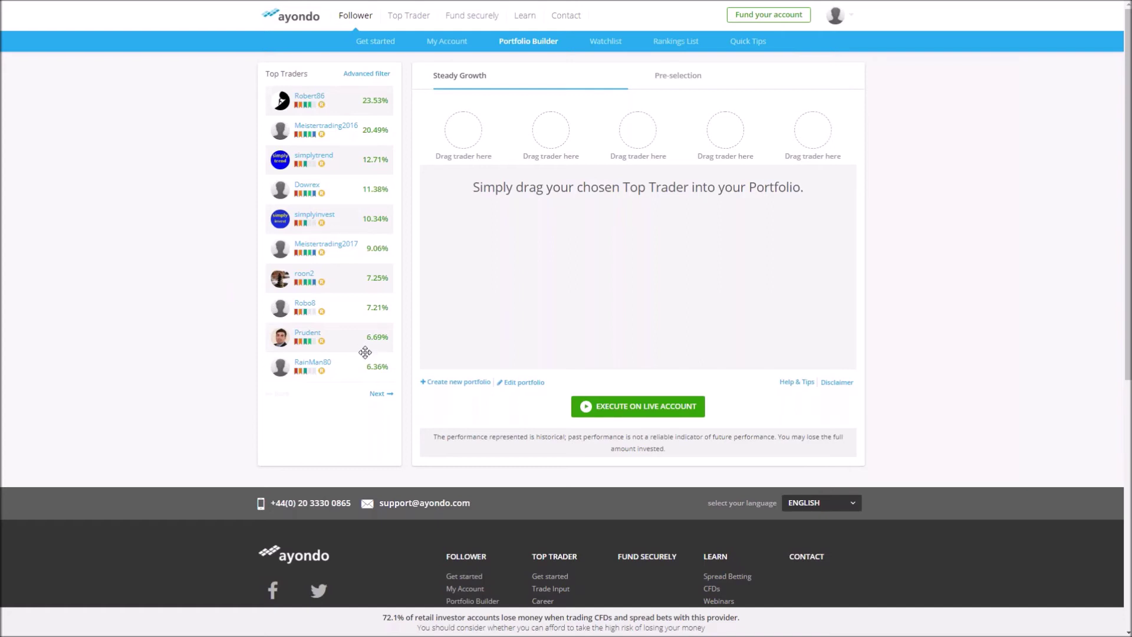
Filter the Top Traders list by the name NeoWaves and add that trader to the portfolio's first slot
left_click(377, 77)
left_click(332, 116)
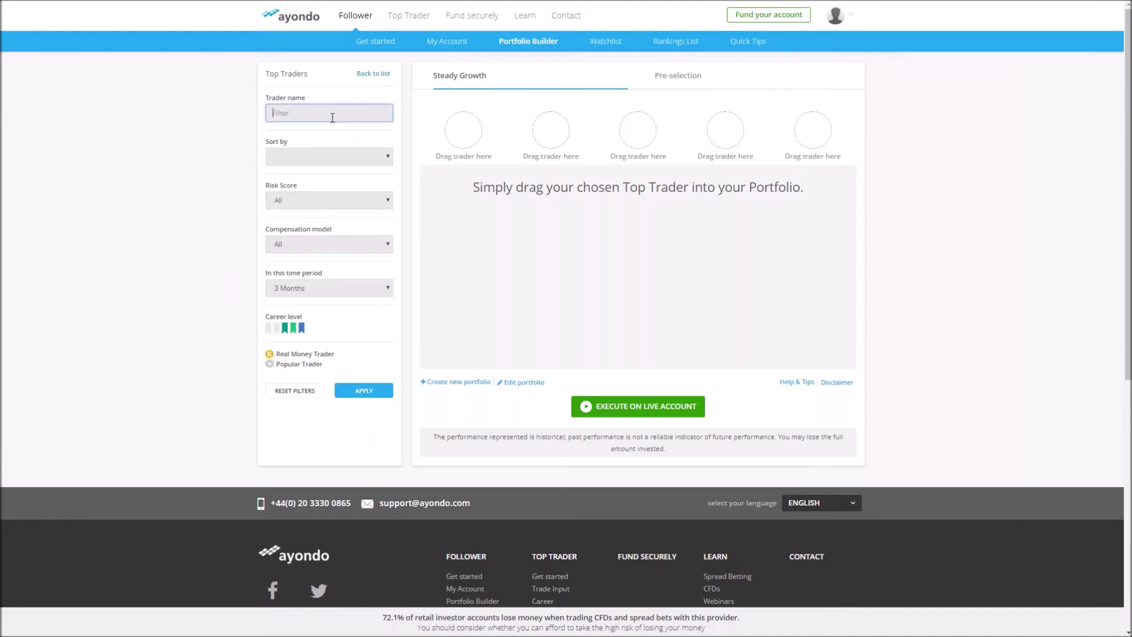
type("neow")
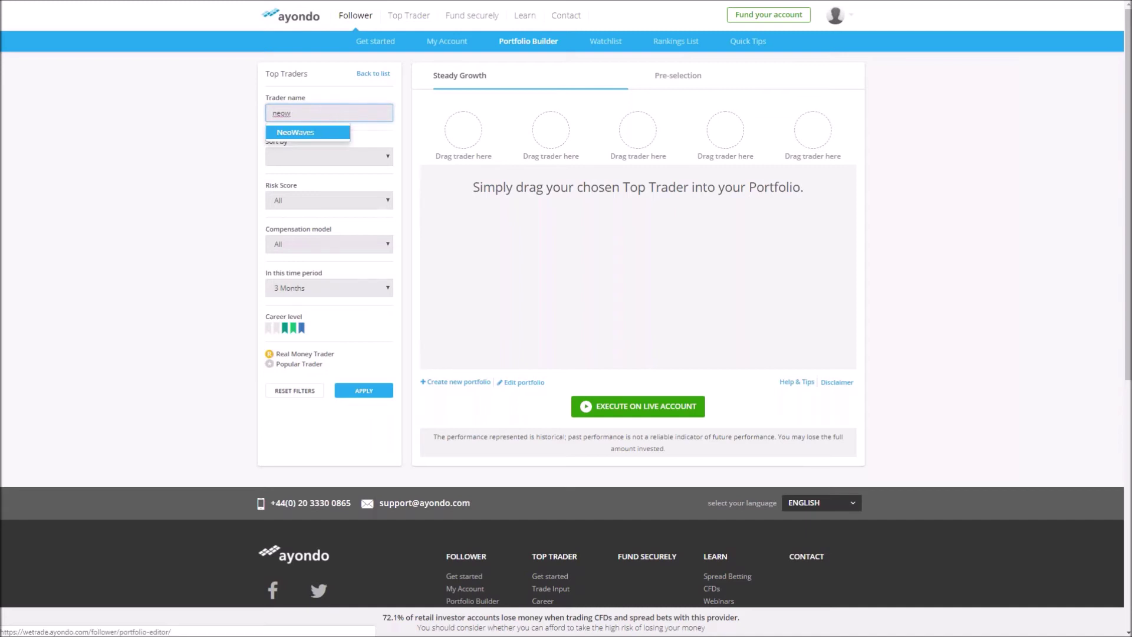
left_click(296, 132)
left_click(363, 391)
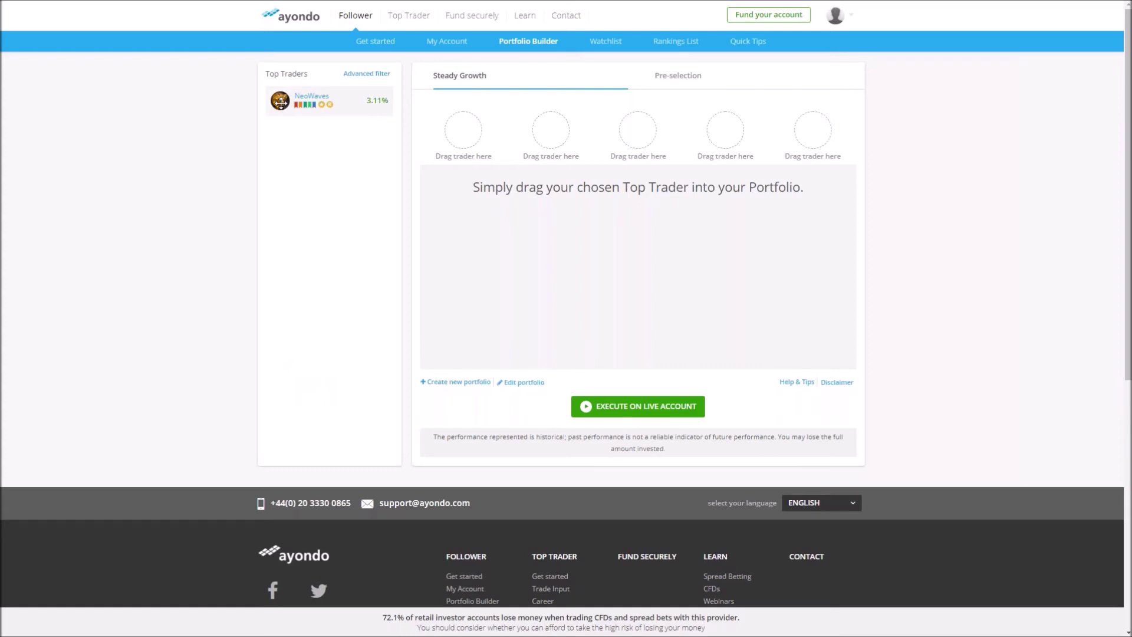
left_click_drag(281, 101, 460, 130)
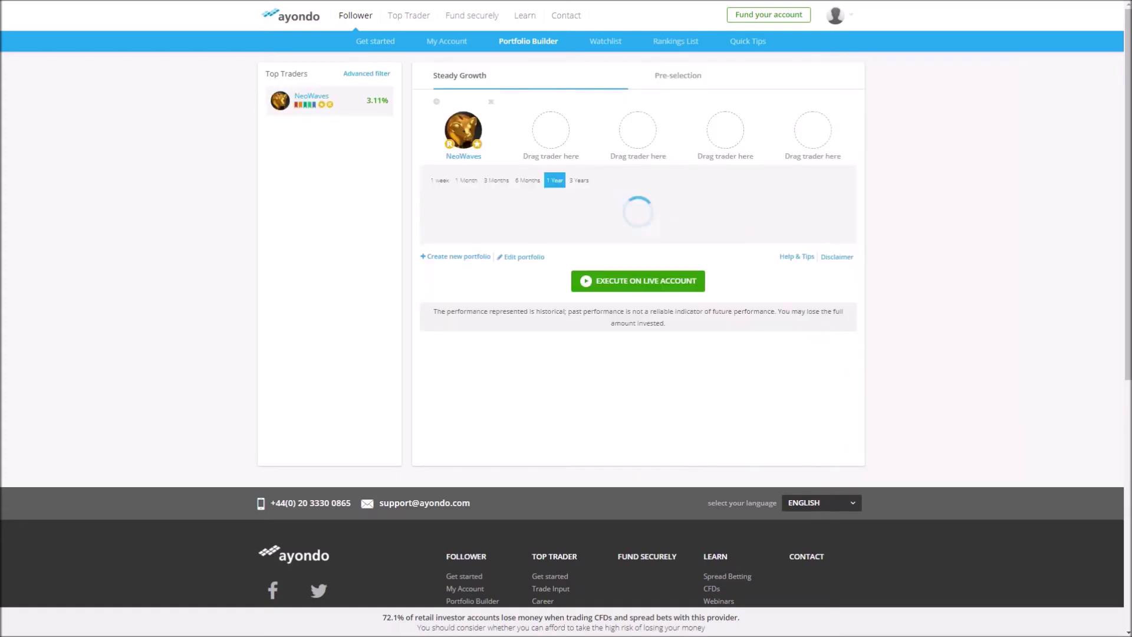
Filter the Top Traders list by the name Irmele and add that trader to the portfolio's second slot
left_click(365, 77)
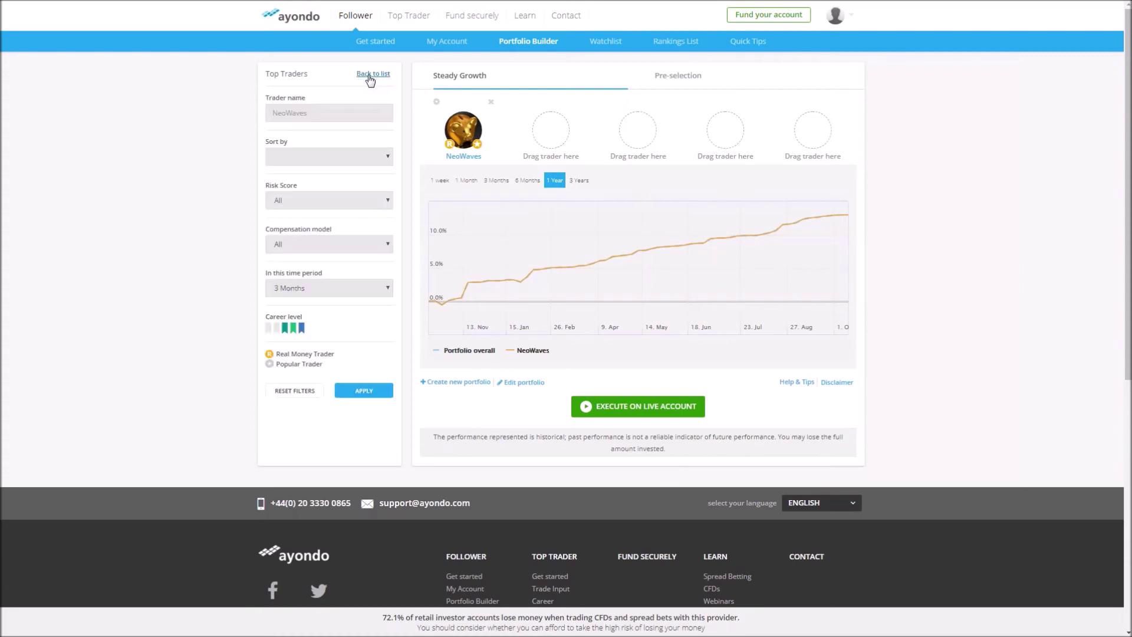
left_click(358, 117)
type("irmele")
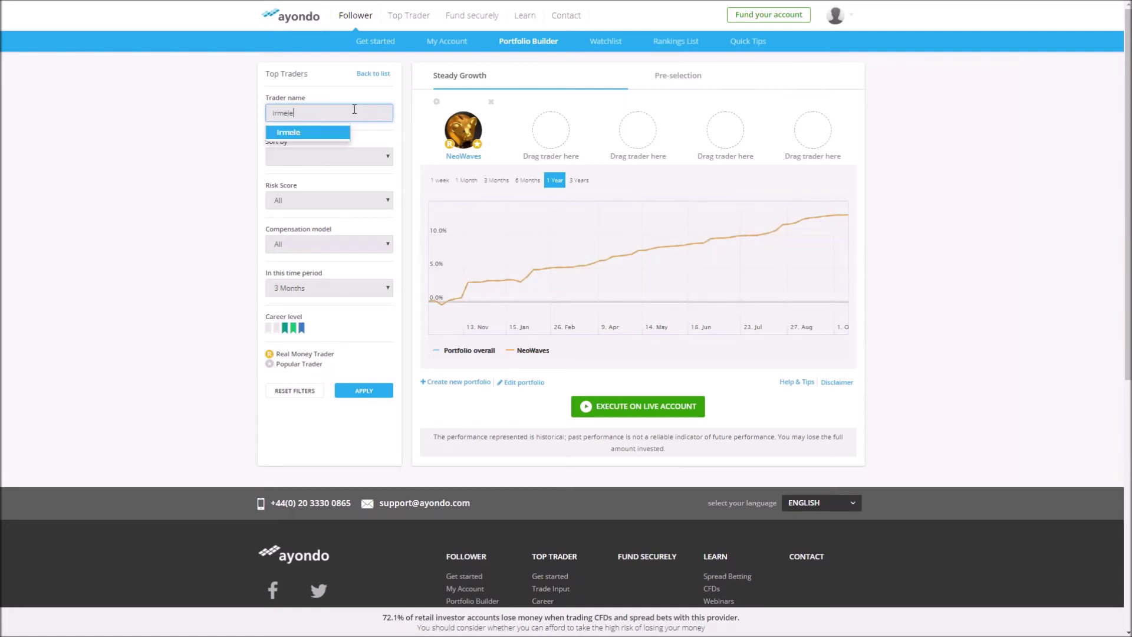
left_click(307, 133)
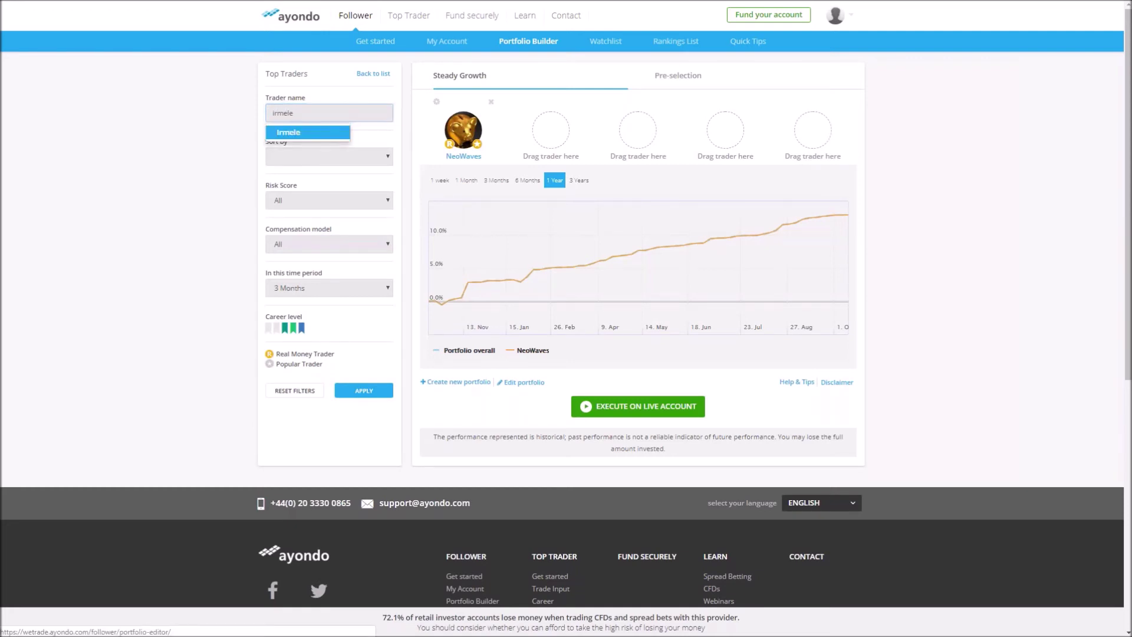
left_click(364, 391)
left_click_drag(302, 110, 557, 121)
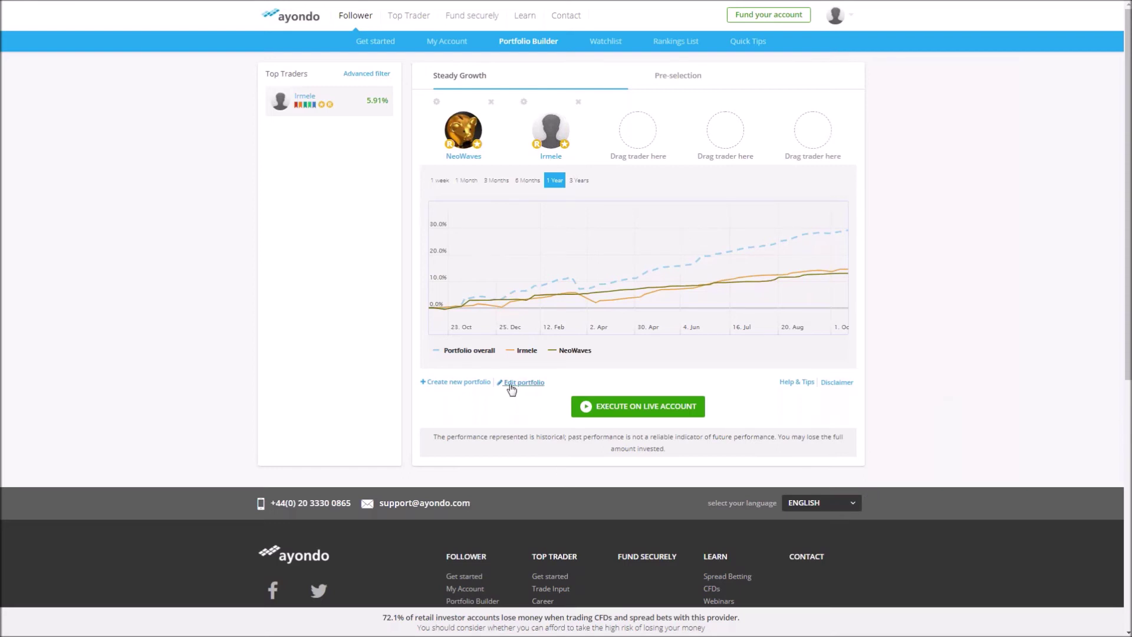
Rename the Steady Growth portfolio as Portfolio 1
left_click(511, 384)
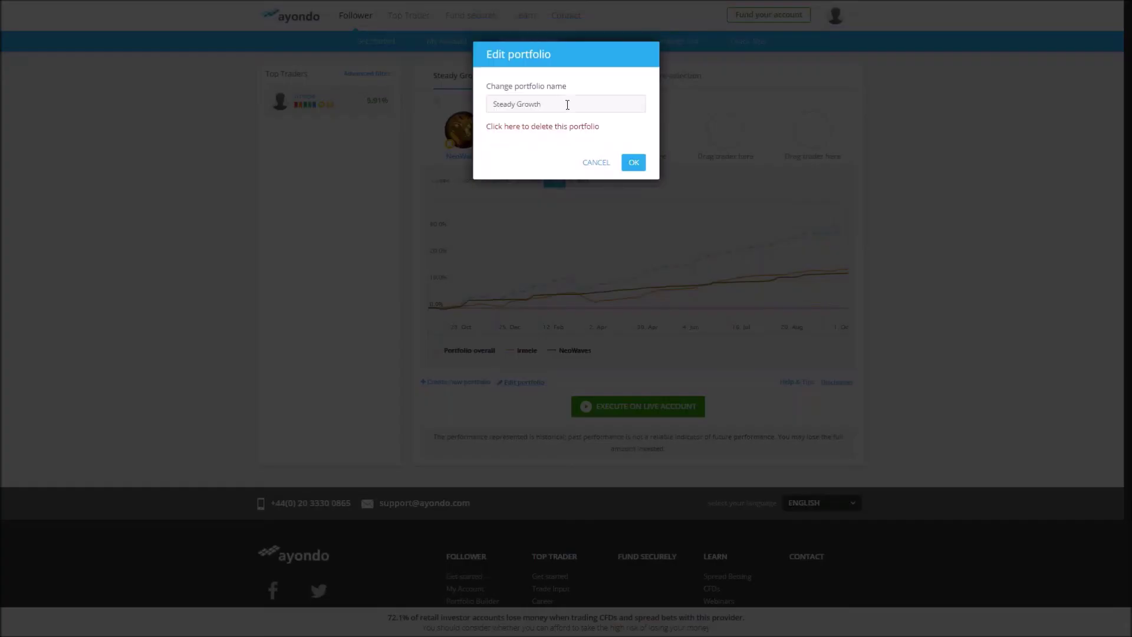
type("Por")
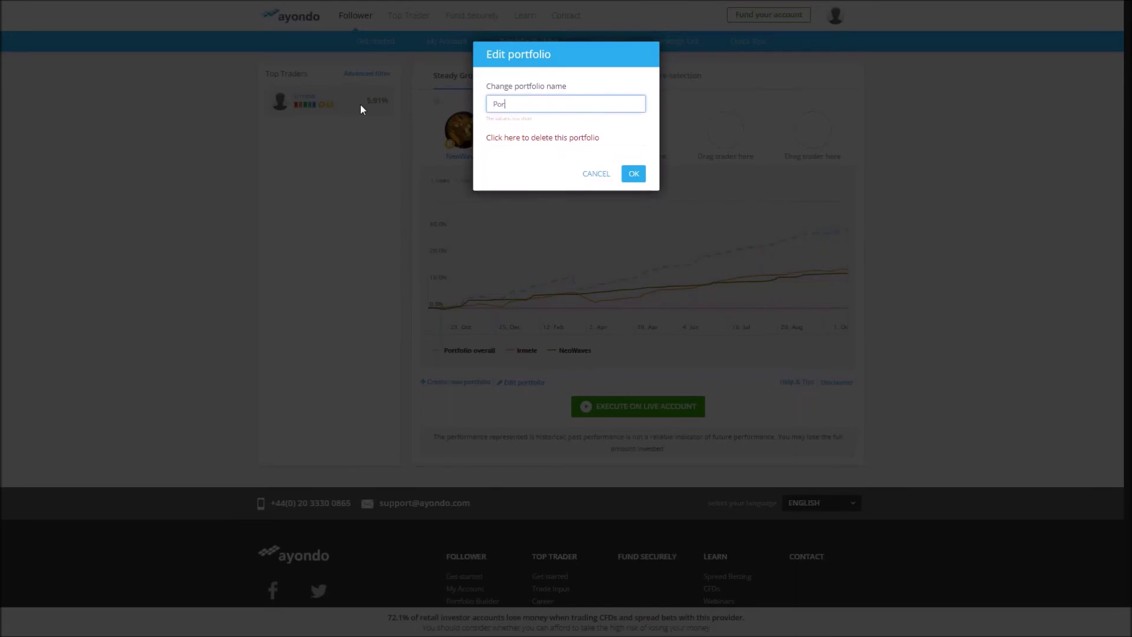
type("tfolio 1")
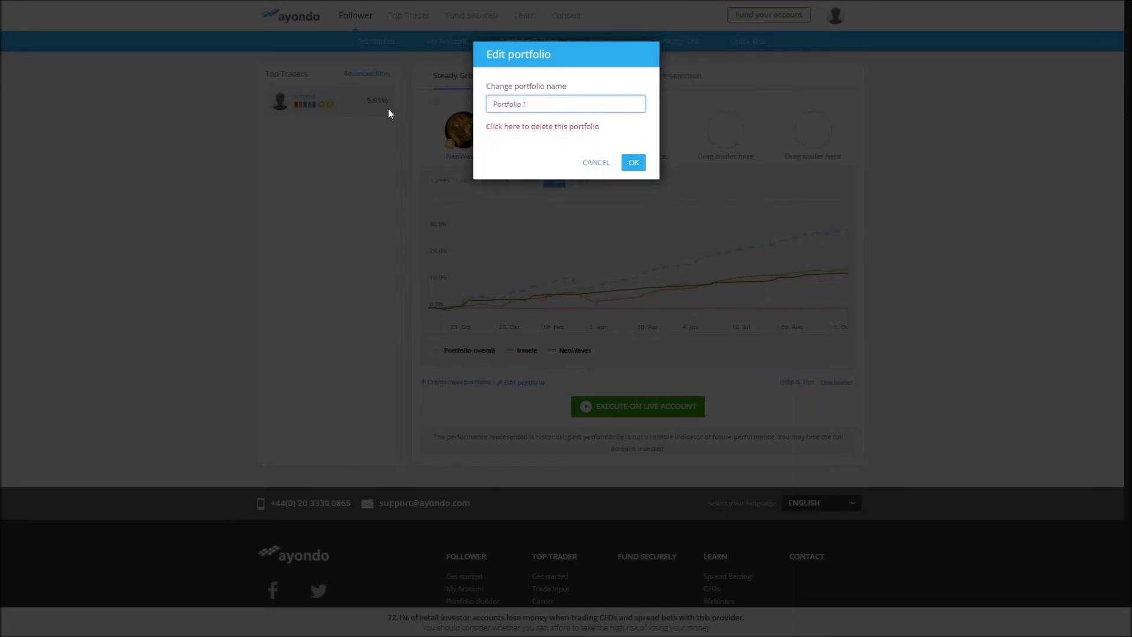
left_click(634, 162)
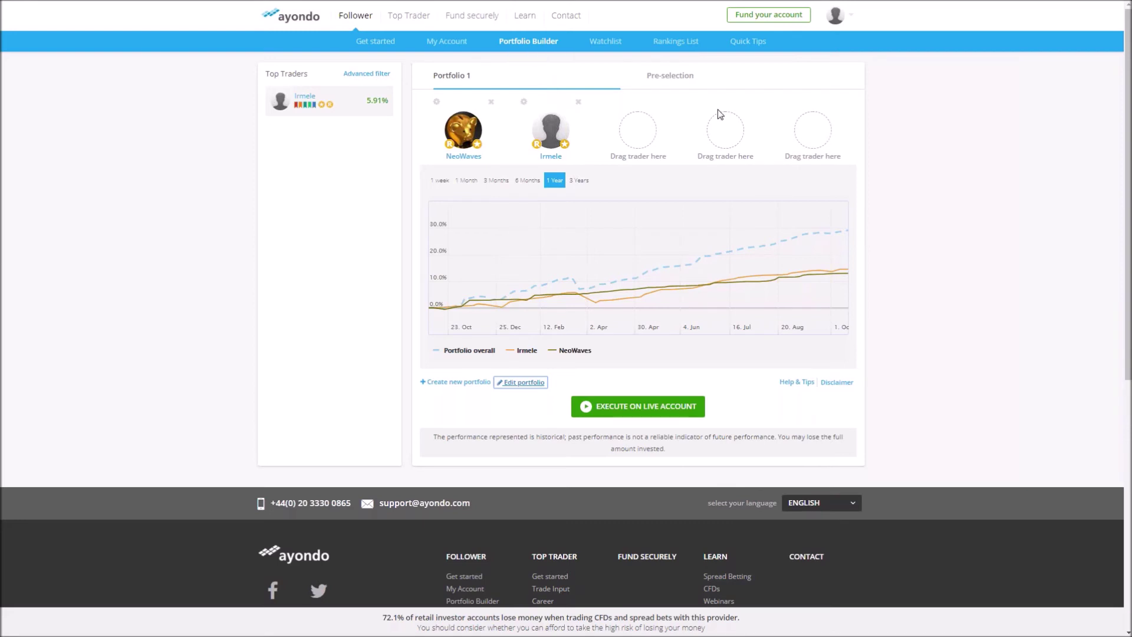
Open NeoWaves' order size settings, try 3.00x for all instruments, and set the size back to 1.00x
left_click(437, 103)
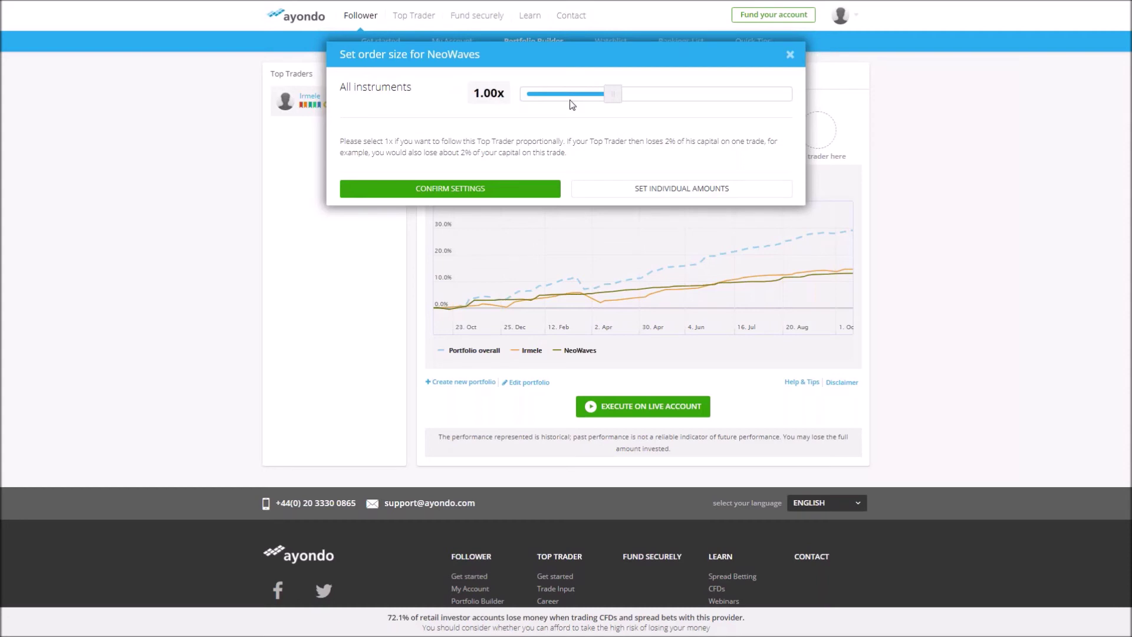
left_click_drag(620, 106, 805, 99)
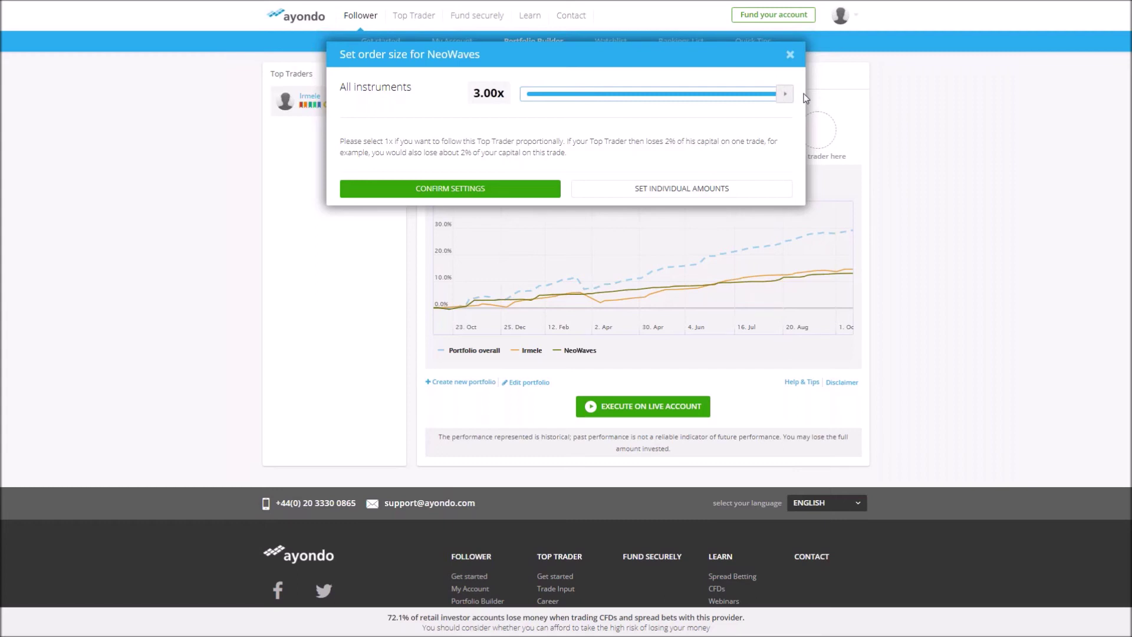
left_click_drag(786, 99, 611, 116)
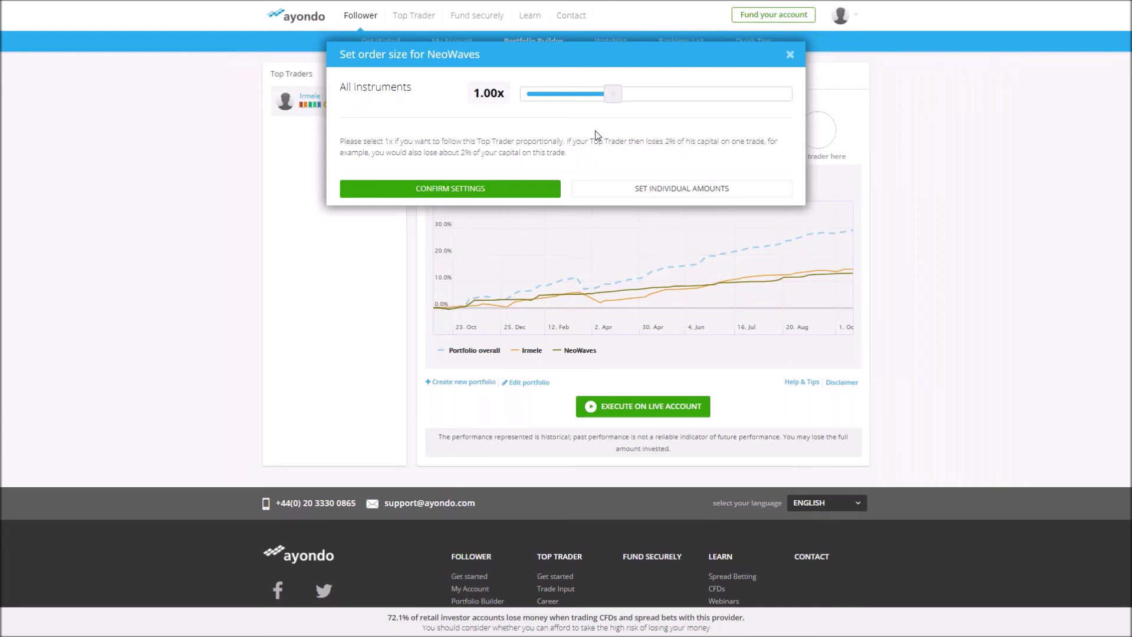
Switch NeoWaves' order size to individual amounts, set Brent Crude Oil to 0.00x, and confirm the settings
left_click(656, 199)
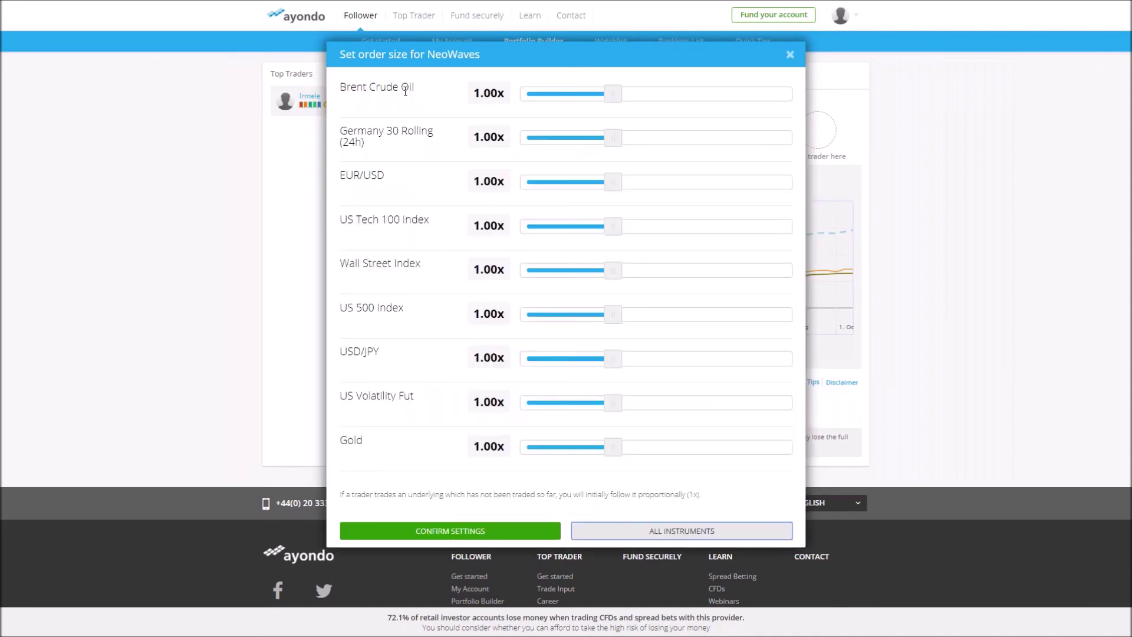
left_click_drag(615, 95, 526, 94)
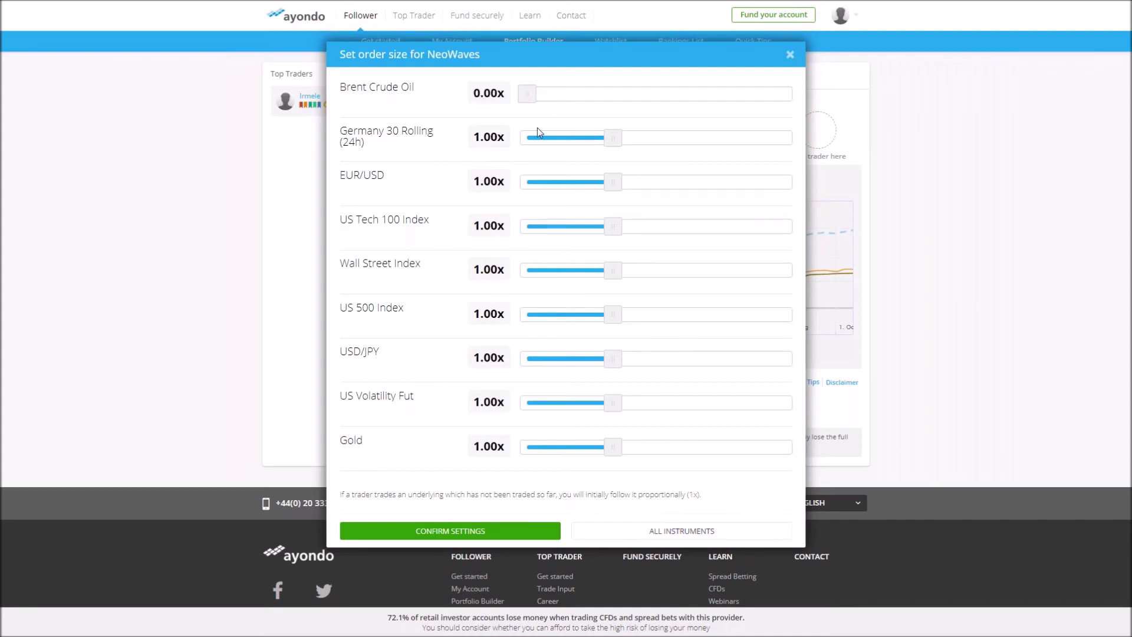
left_click(522, 538)
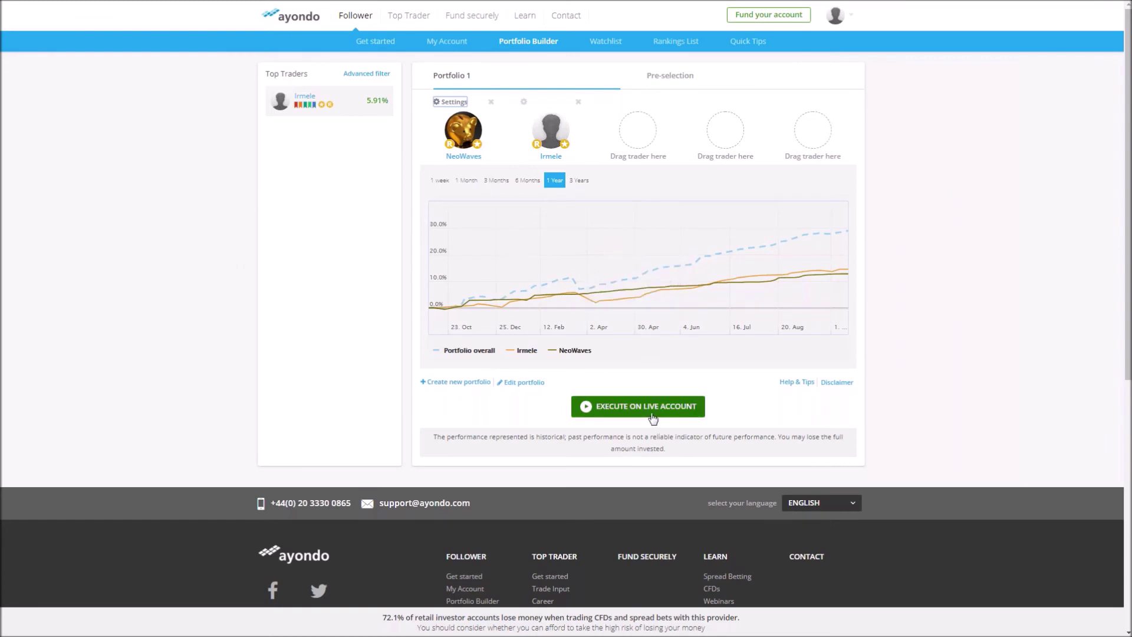
Execute the portfolio on the live account, including Irmele's currently open trades
left_click(653, 413)
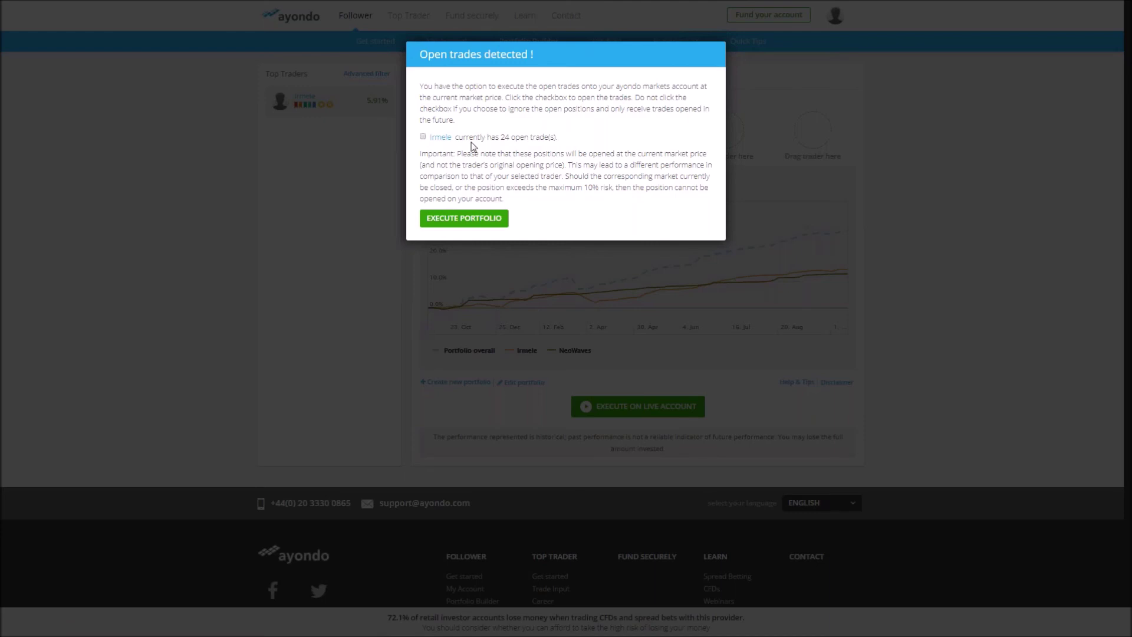
left_click(423, 137)
left_click(497, 219)
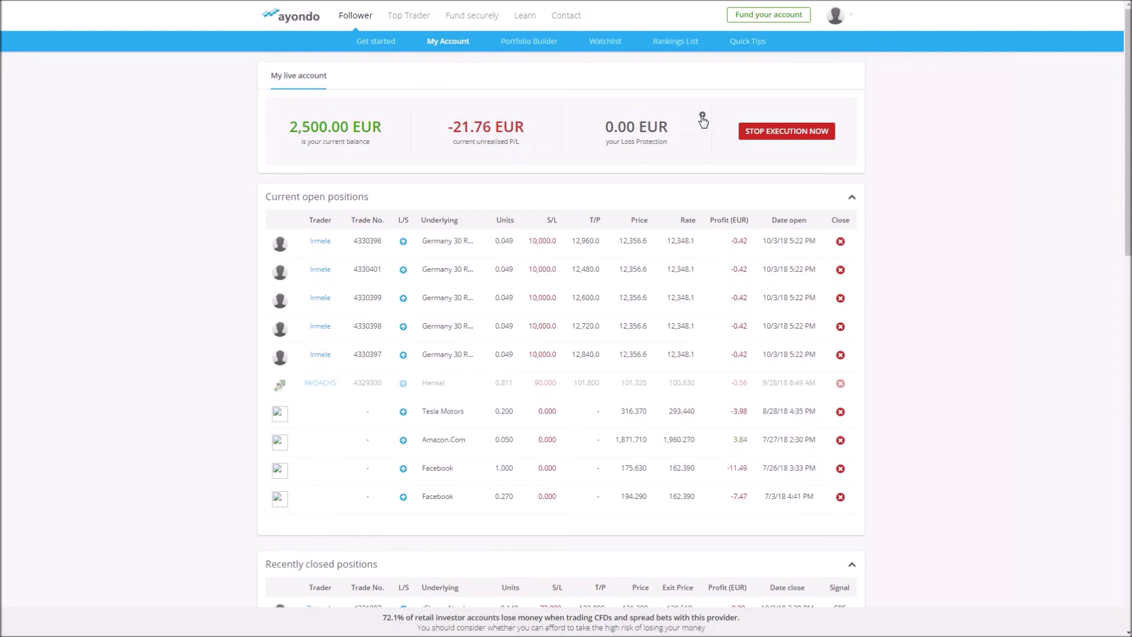
Set the live account's Loss Protection trigger equity to 1000 EUR and save it
left_click(702, 117)
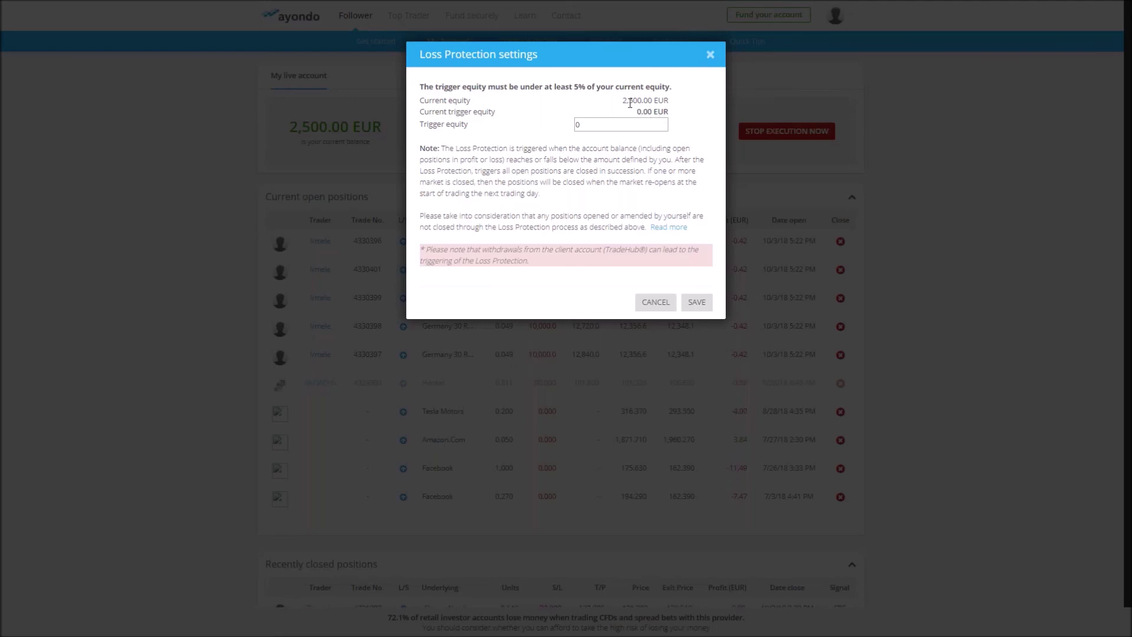
left_click(605, 124)
key("BackSpace")
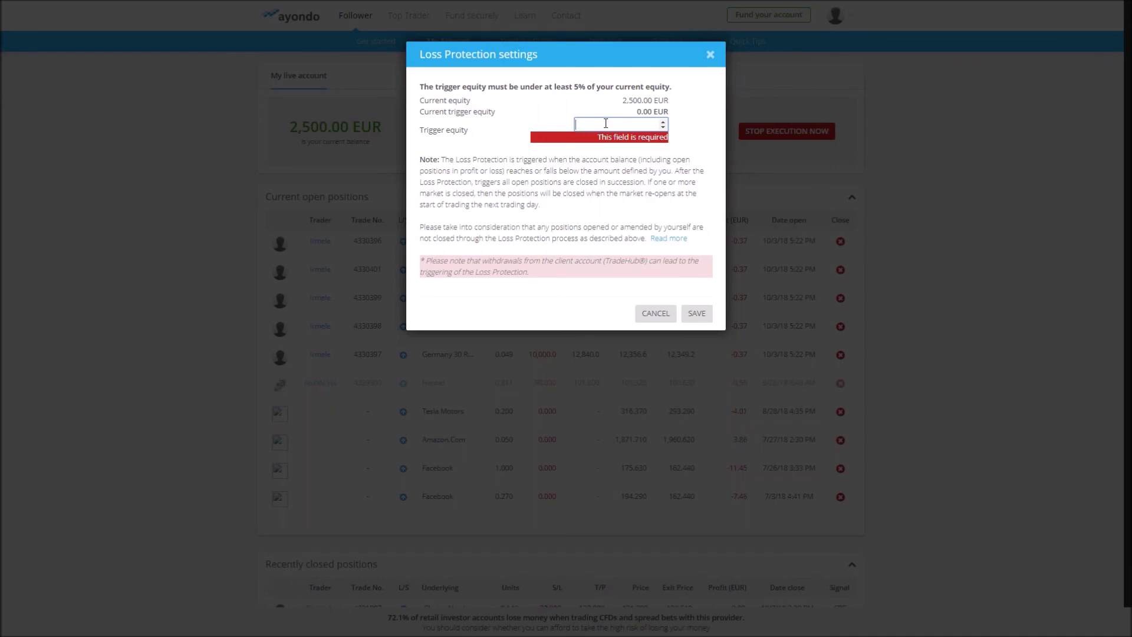
type("1000")
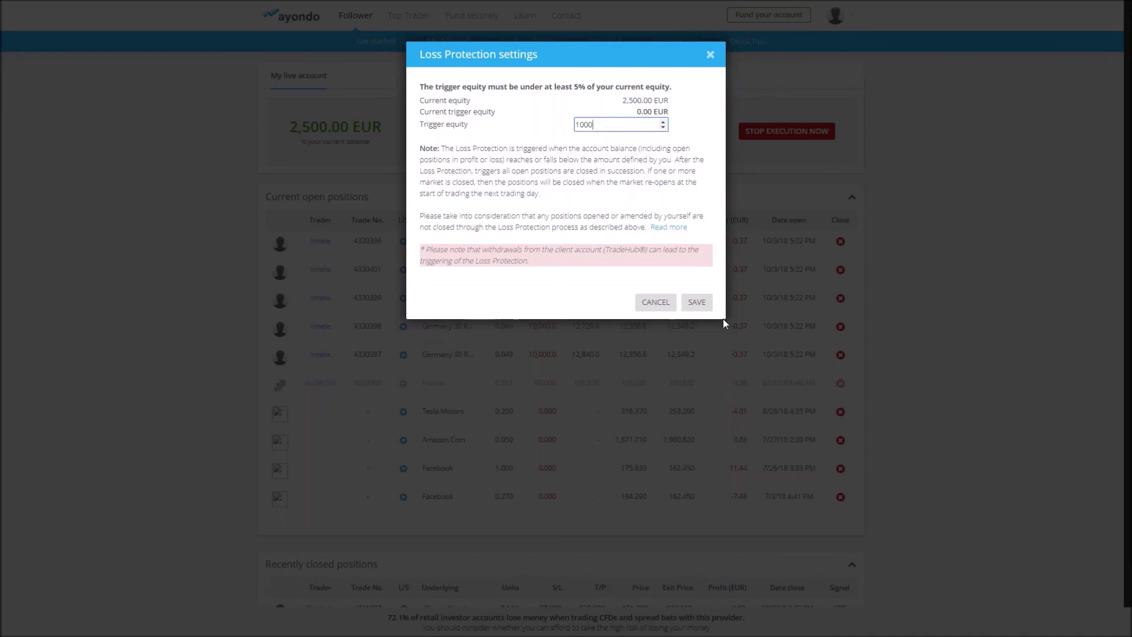
left_click(696, 303)
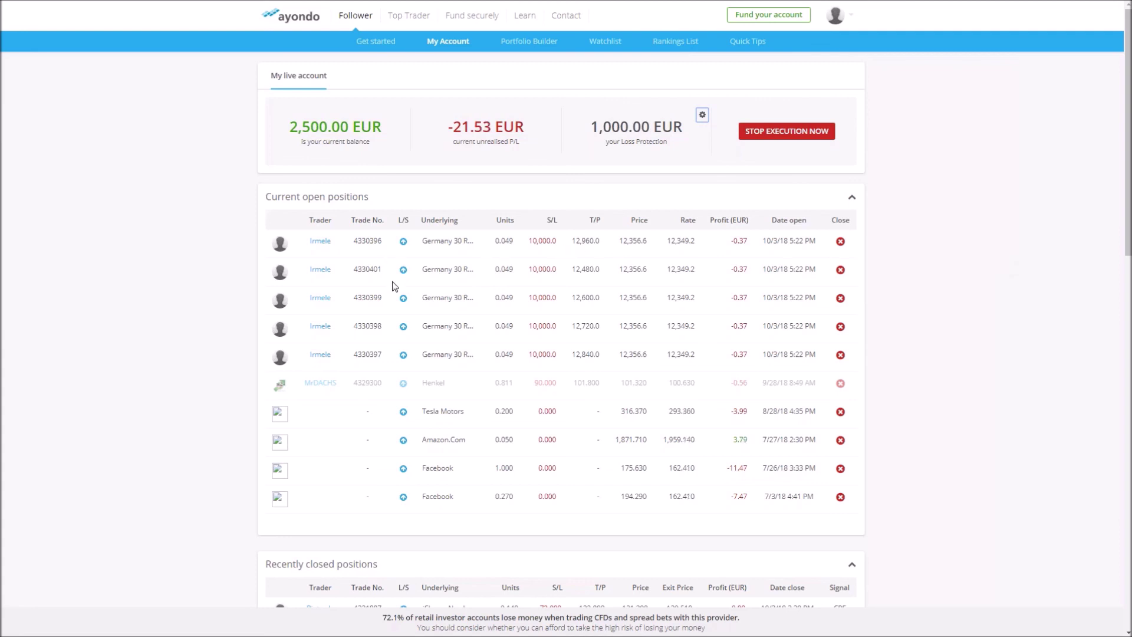
Review the account's positions, and close the first Germany 30 position copied from Irmele in the open positions list
scroll(418, 277, "down", 1)
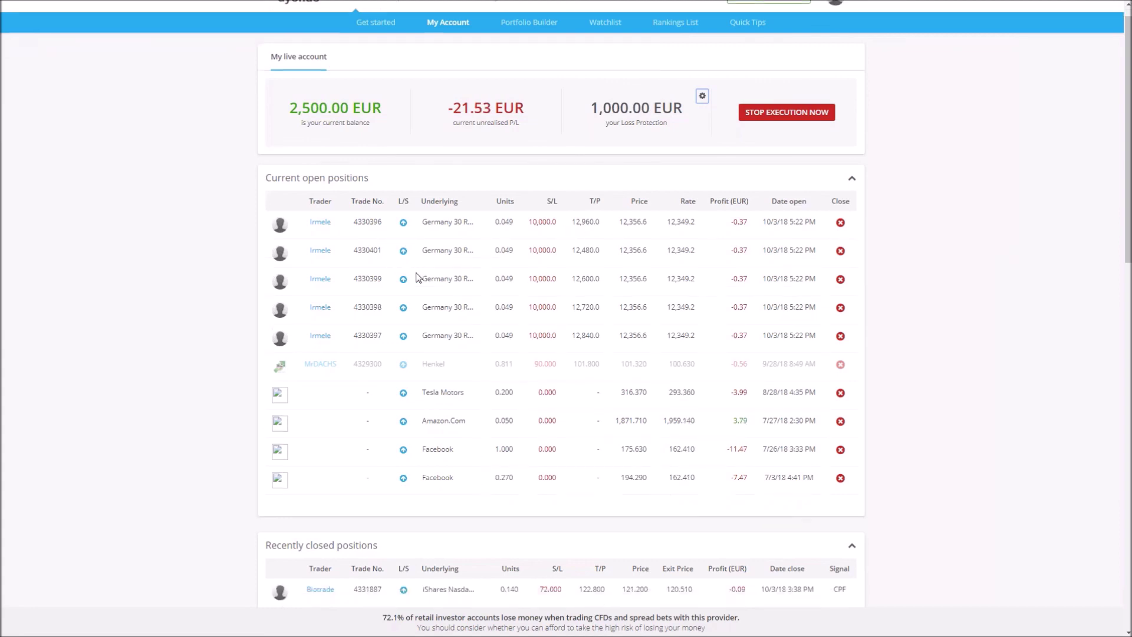
scroll(418, 281, "down", 3)
scroll(420, 285, "up", 3)
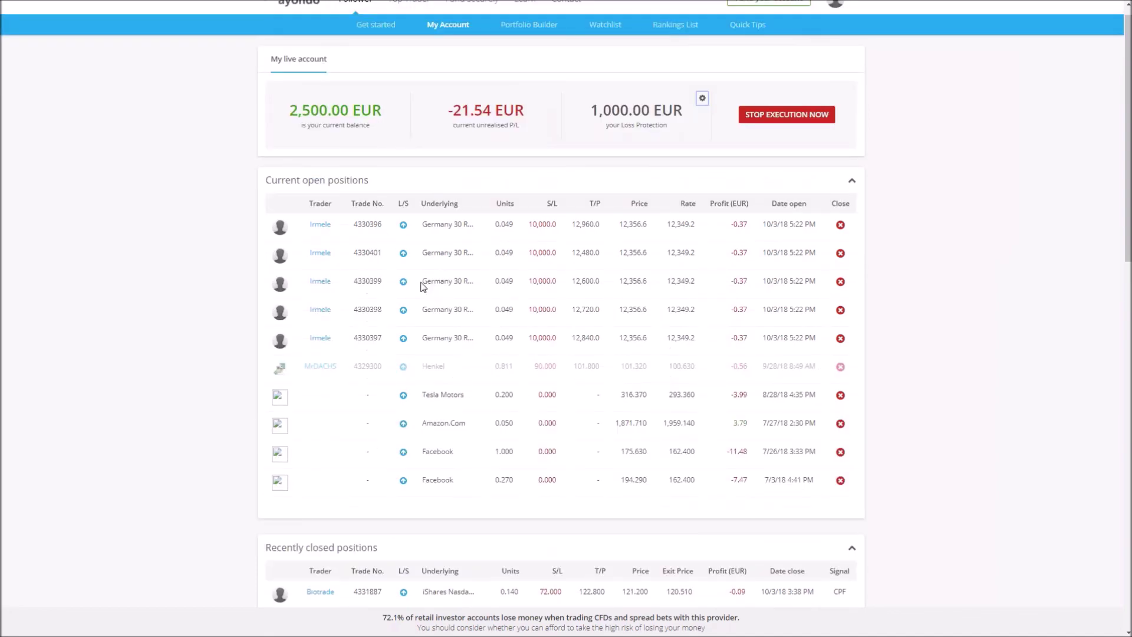
scroll(421, 285, "up", 1)
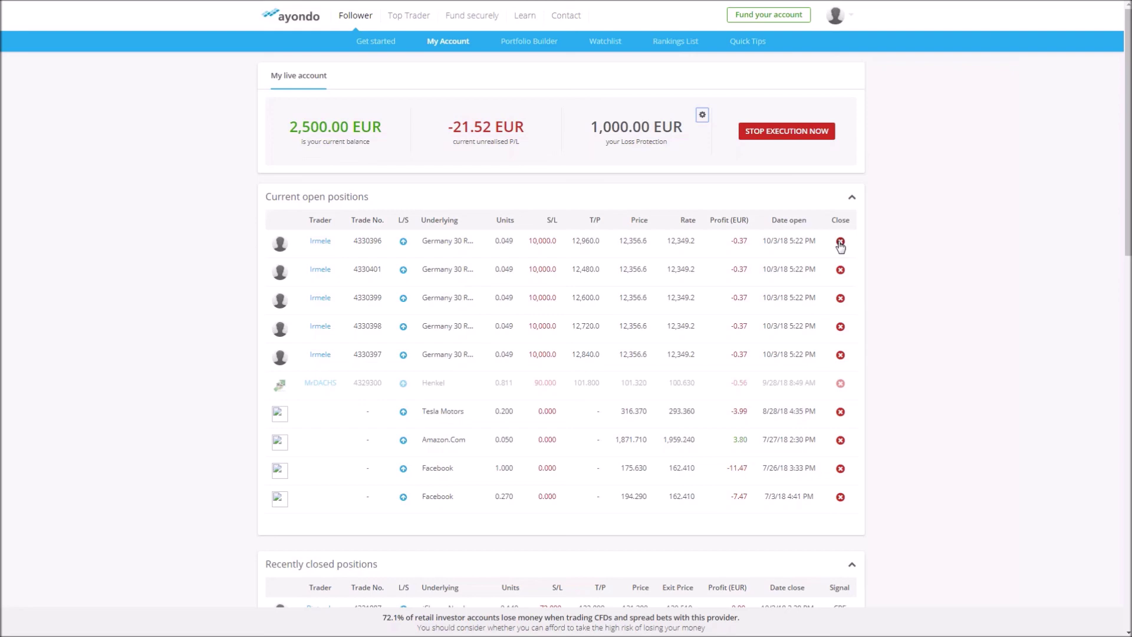
left_click(840, 243)
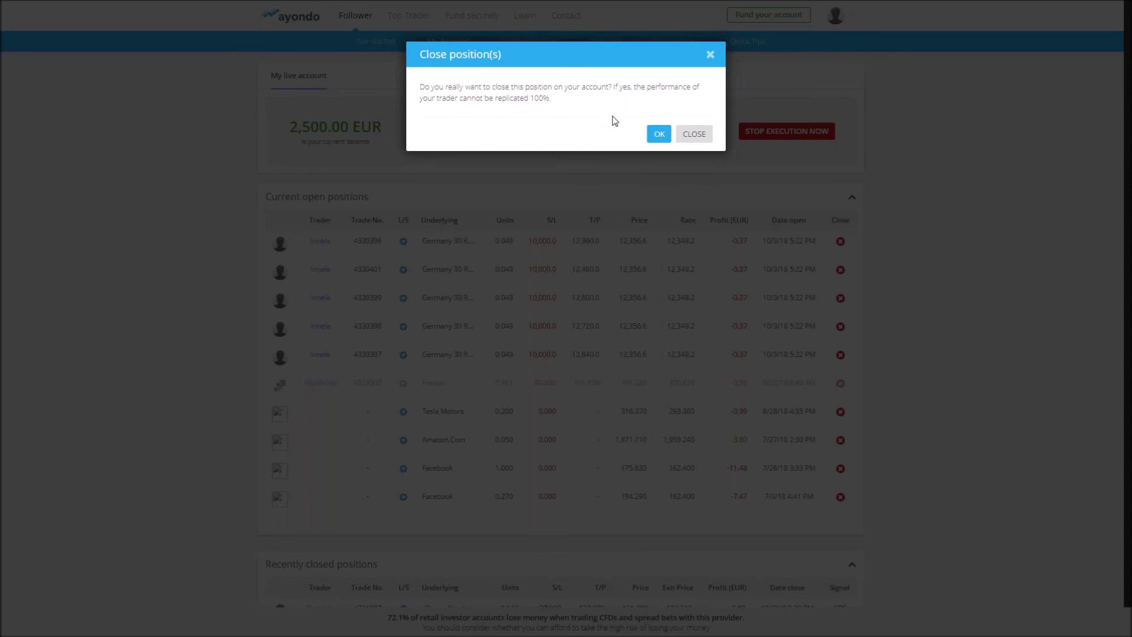
left_click(657, 134)
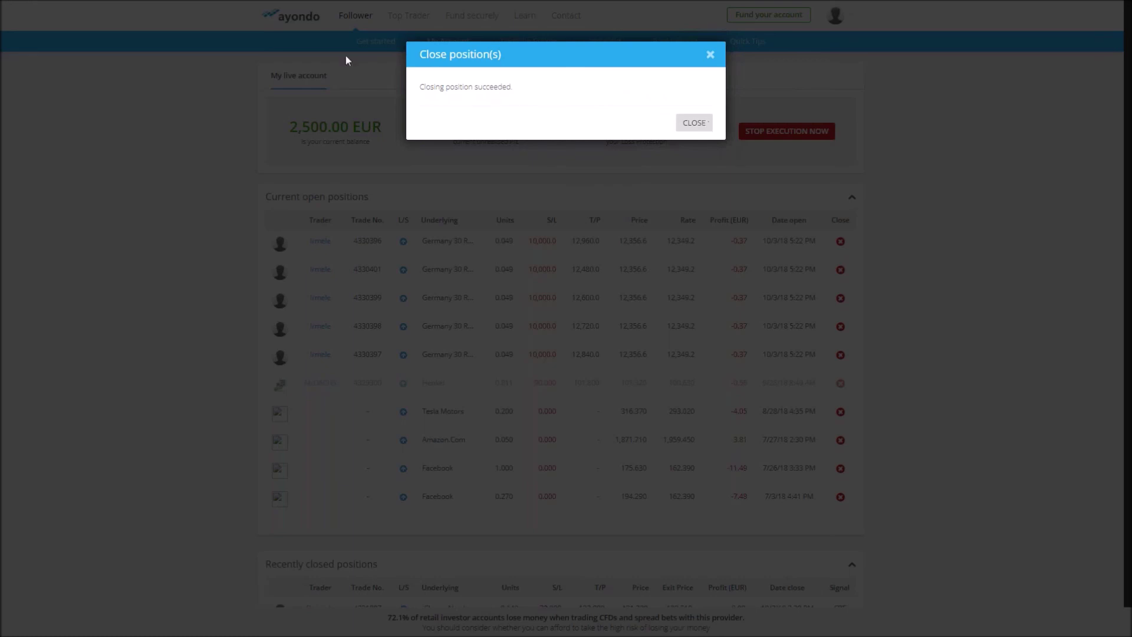
left_click(685, 125)
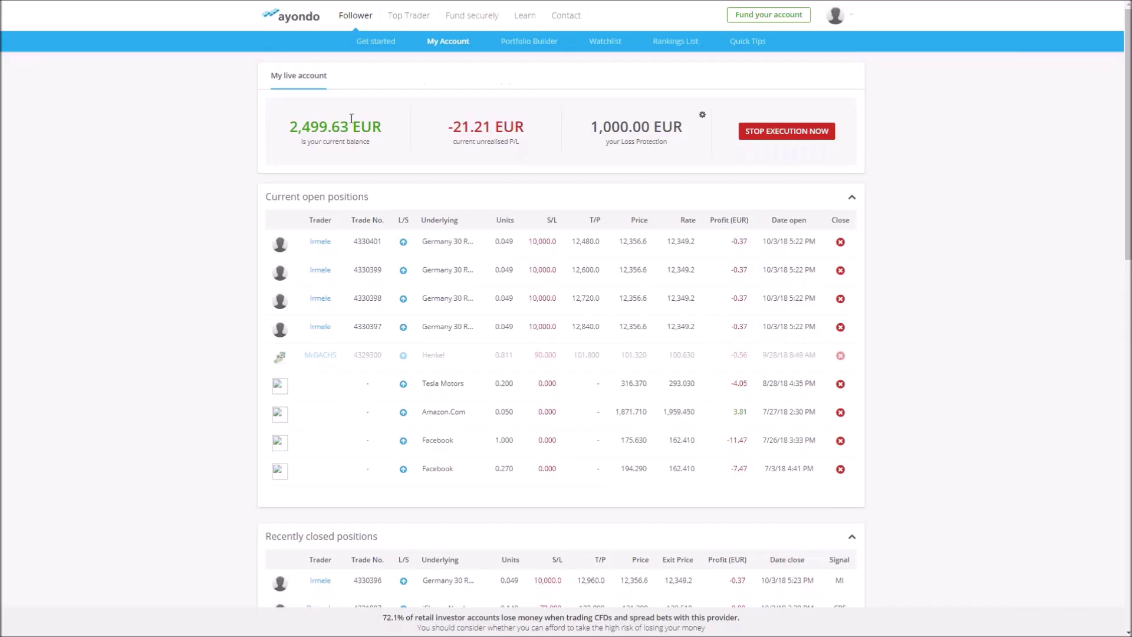